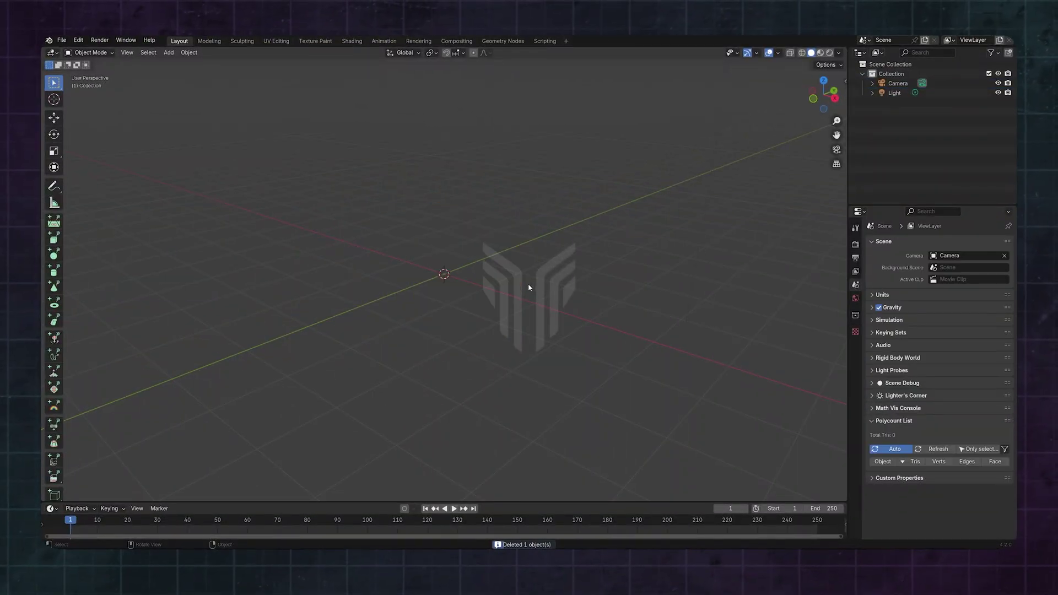
# Step: Add an ico sphere mesh to the scene and set its subdivisions to 5
pyautogui.hotkey('shift', 'a')
pyautogui.moveTo(463, 265)
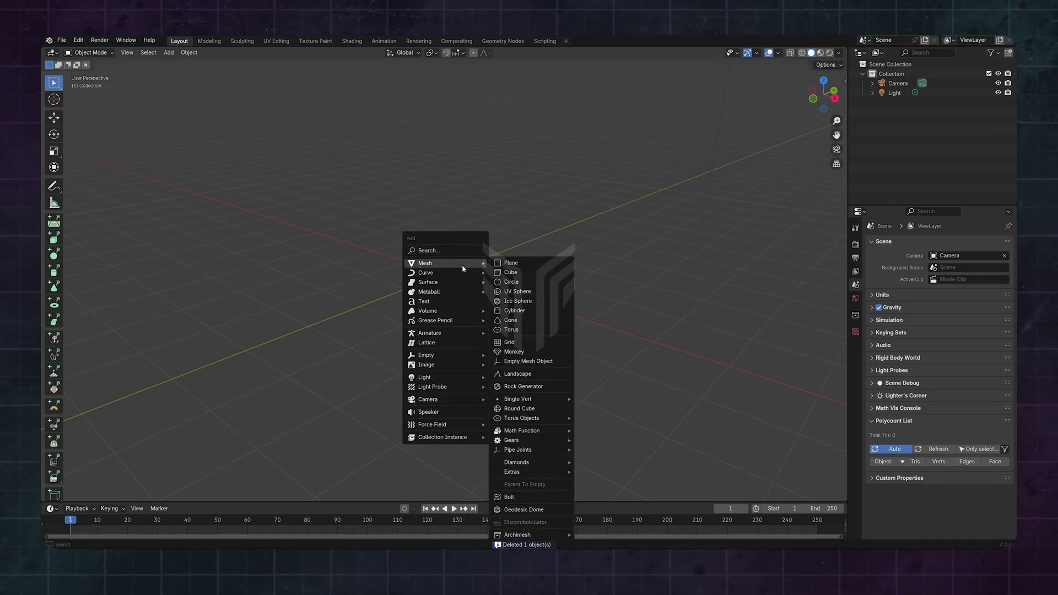
pyautogui.click(497, 301)
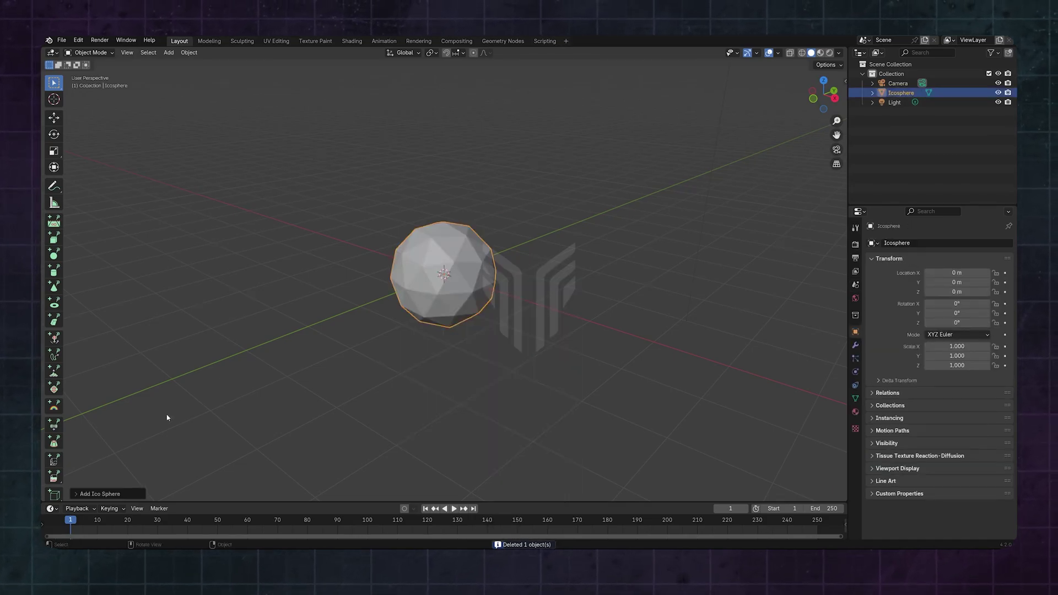
pyautogui.click(107, 496)
pyautogui.click(195, 402)
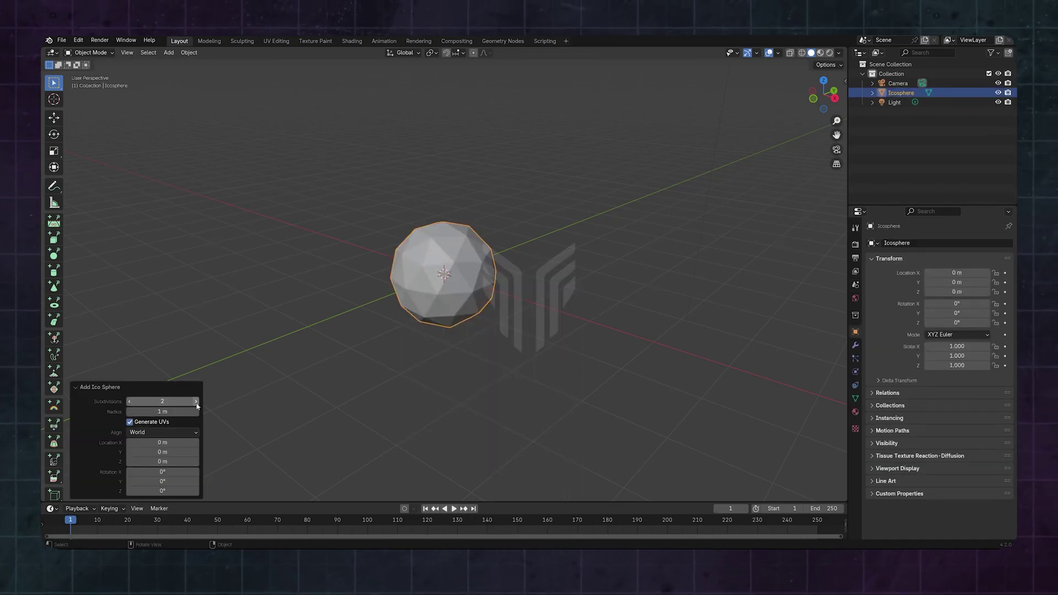
pyautogui.click(196, 402)
pyautogui.click(195, 401)
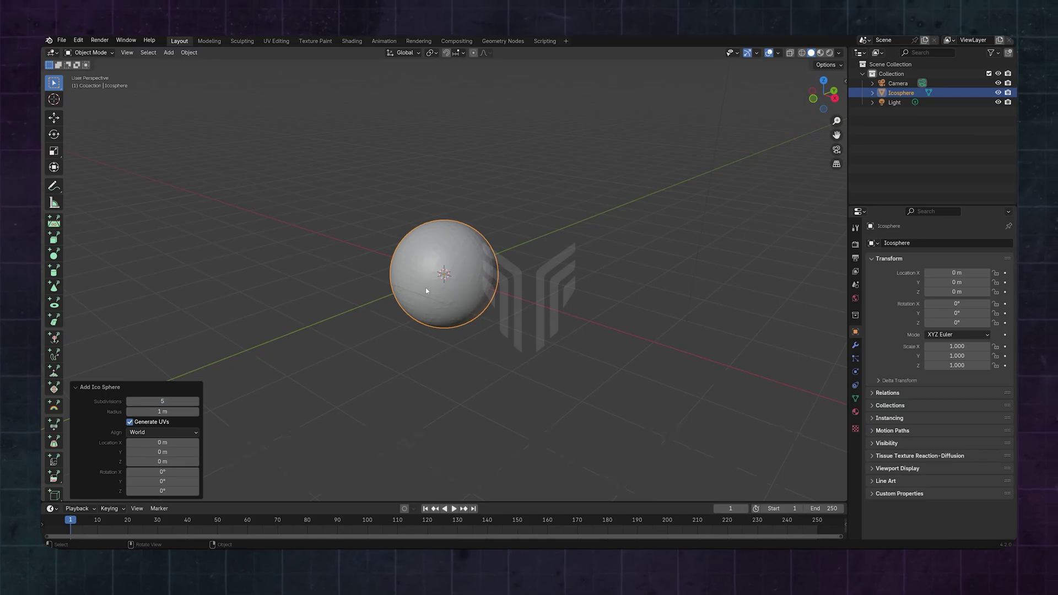
# Step: Apply Shade Smooth to the icosphere
pyautogui.scroll(2, 426, 289)
pyautogui.press('F3')
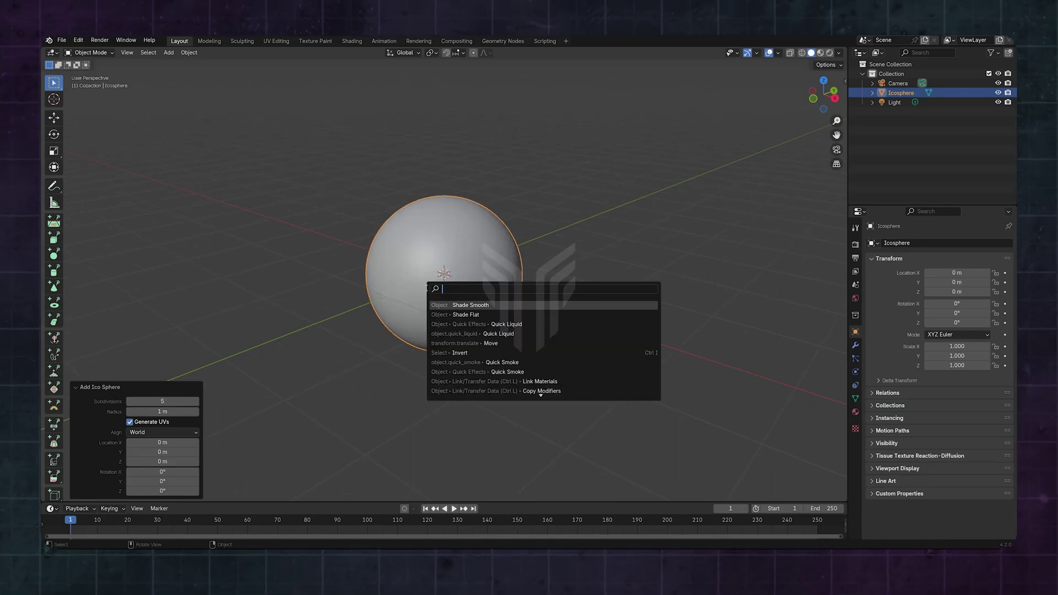
pyautogui.click(459, 305)
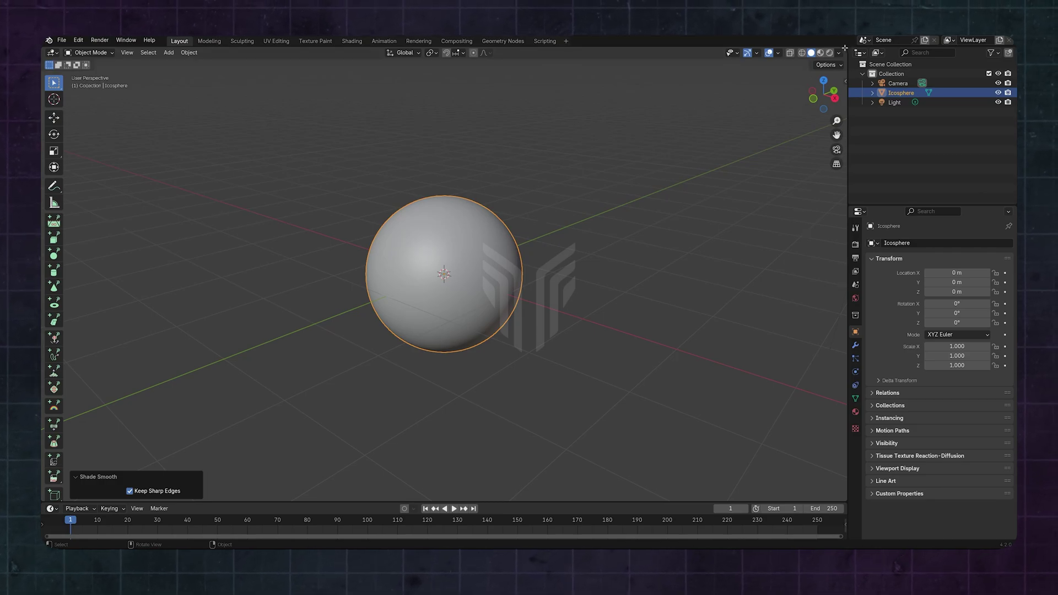
# Step: Split the 3D viewport vertically, turn the new area into a Geometry Node Editor and collapse its sidebar
pyautogui.moveTo(845, 48); pyautogui.dragTo(472, 81)
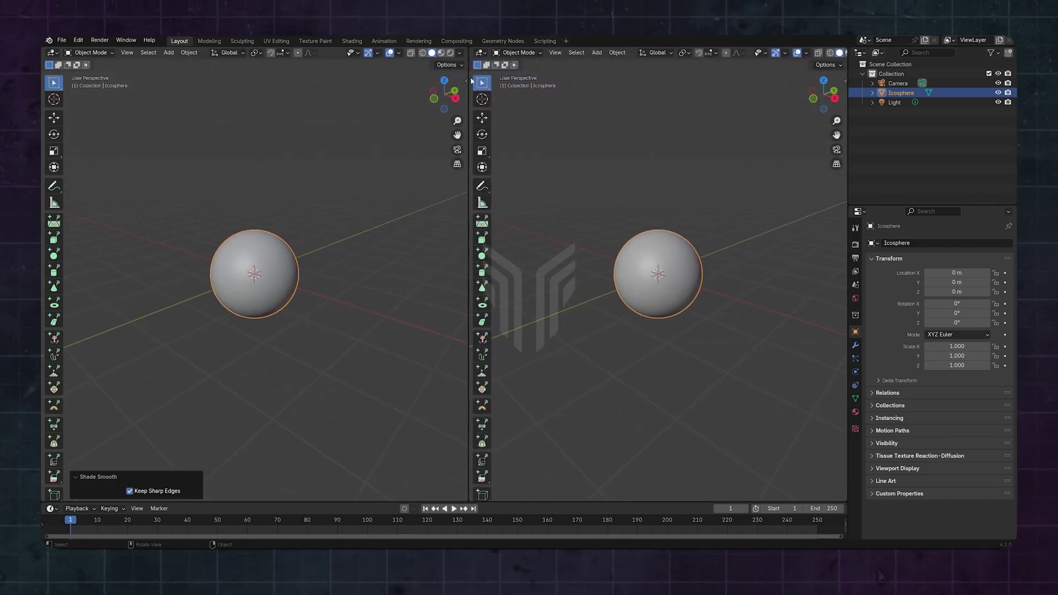
pyautogui.click(481, 53)
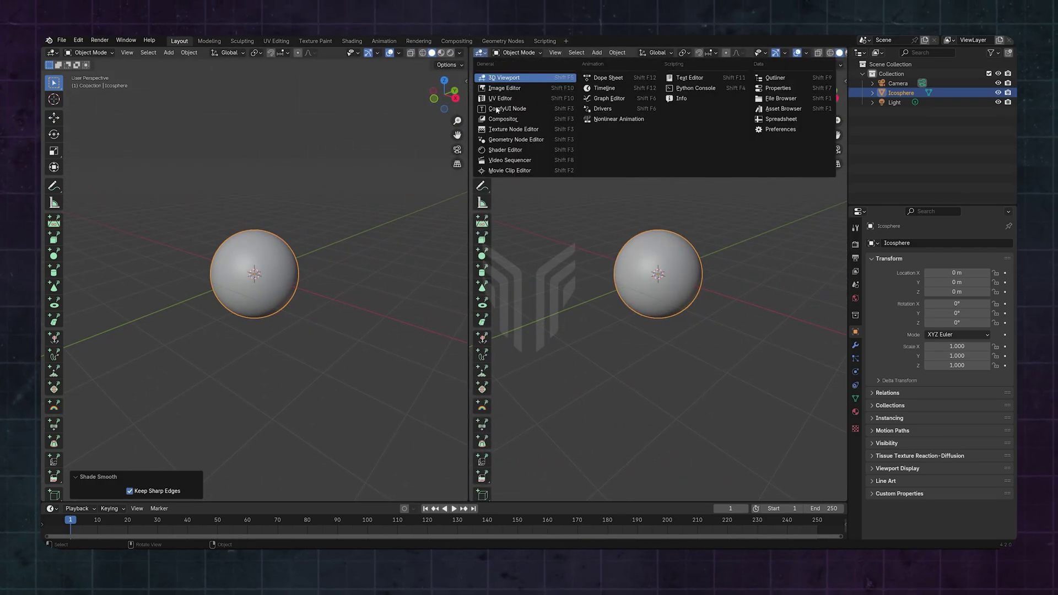
pyautogui.click(499, 140)
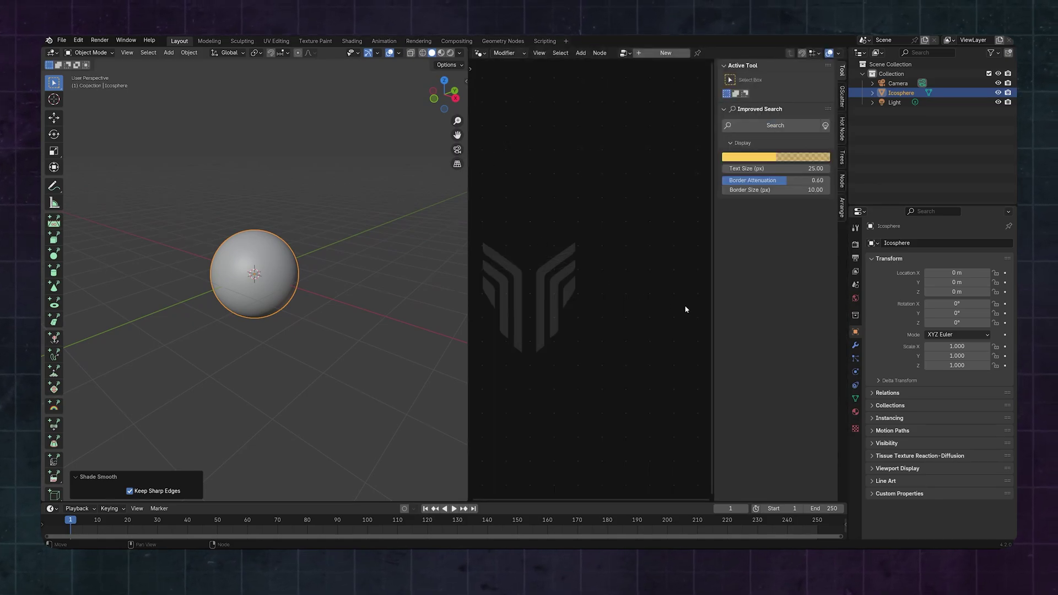
pyautogui.moveTo(715, 307); pyautogui.dragTo(898, 328)
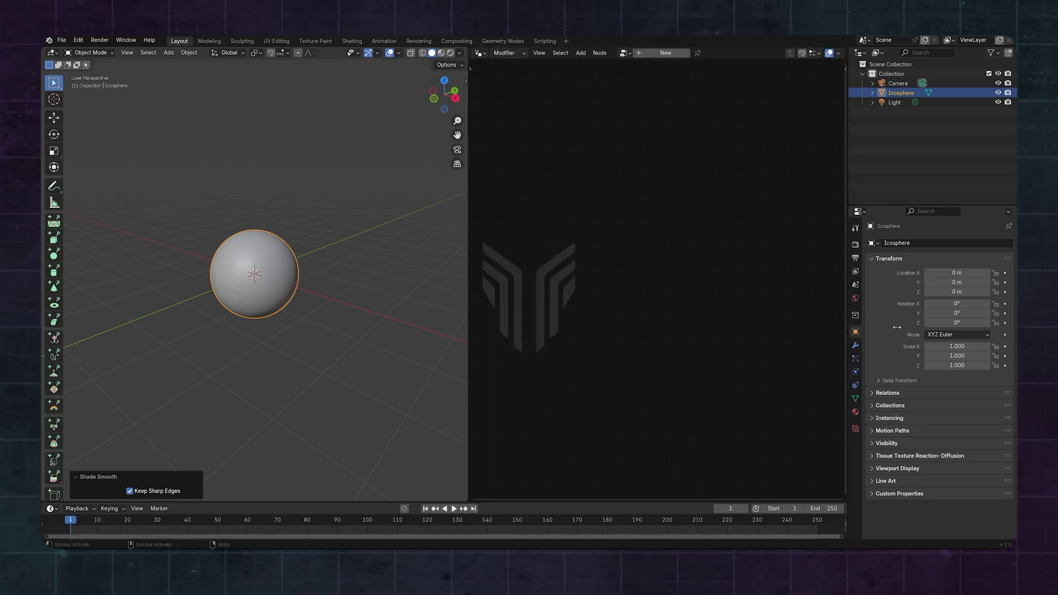
# Step: Create a new geometry node tree on the icosphere
pyautogui.click(666, 53)
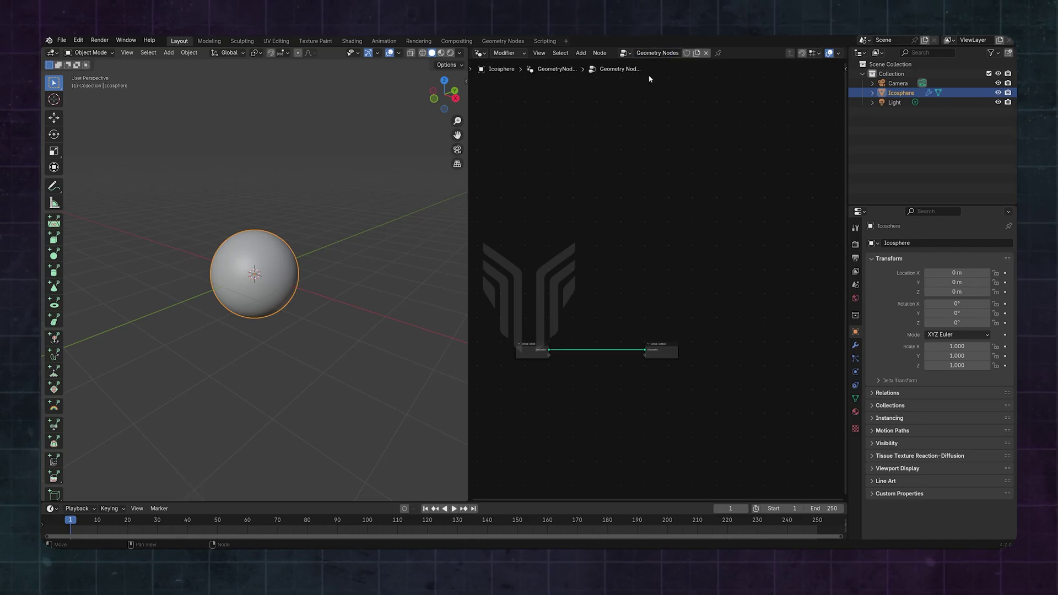
pyautogui.moveTo(563, 319); pyautogui.dragTo(620, 215, button='middle')
pyautogui.scroll(8, 656, 299)
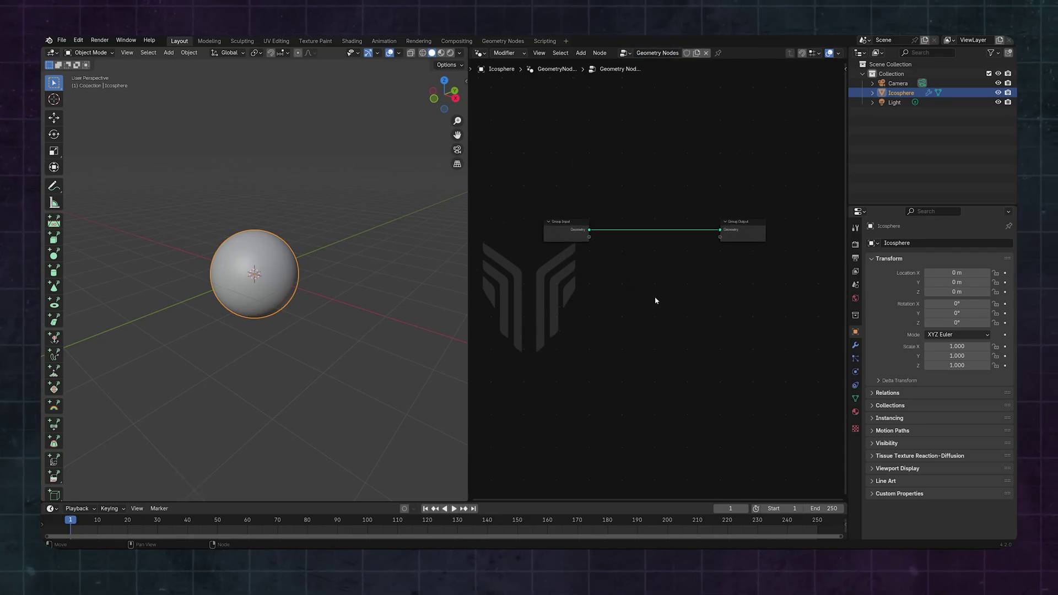
pyautogui.scroll(1, 615, 339)
pyautogui.scroll(4, 308, 291)
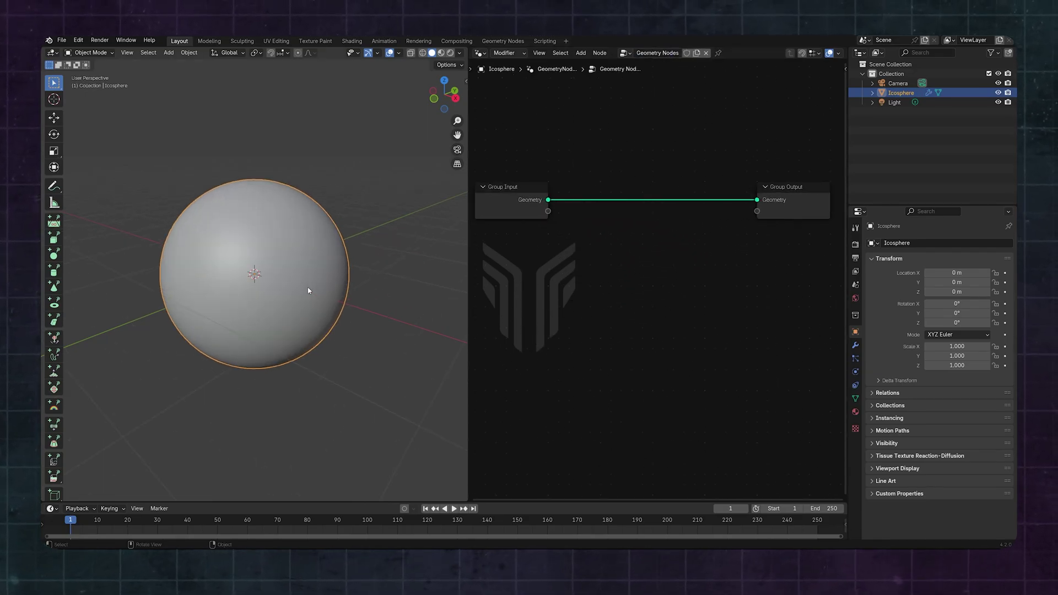
pyautogui.scroll(-3, 546, 288)
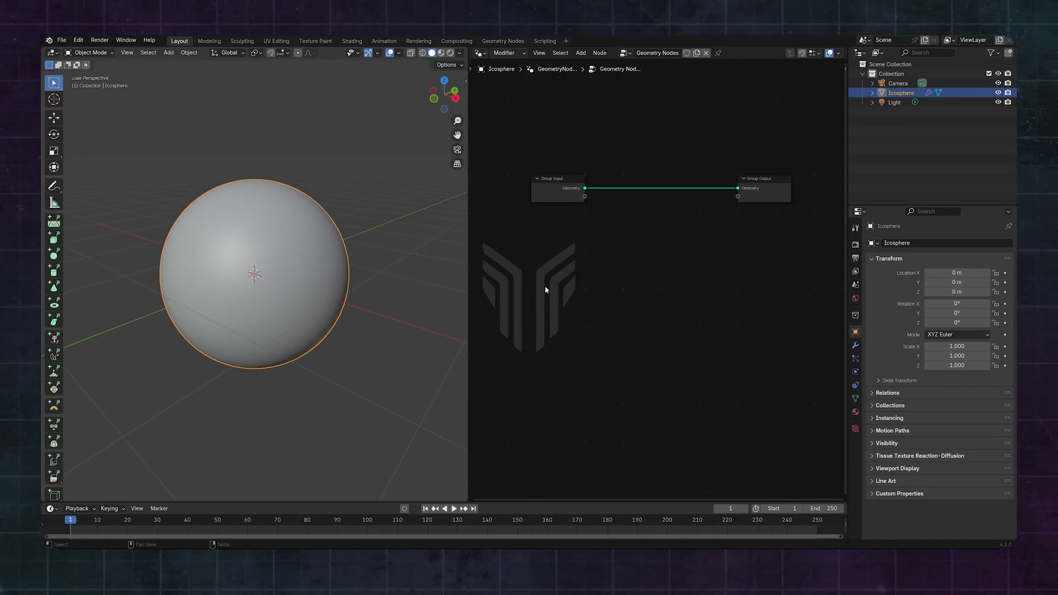
# Step: Add an Instance on Points node and place it unconnected below the link between Group Input and Group Output
pyautogui.hotkey('shift', 'a')
pyautogui.moveTo(545, 289)
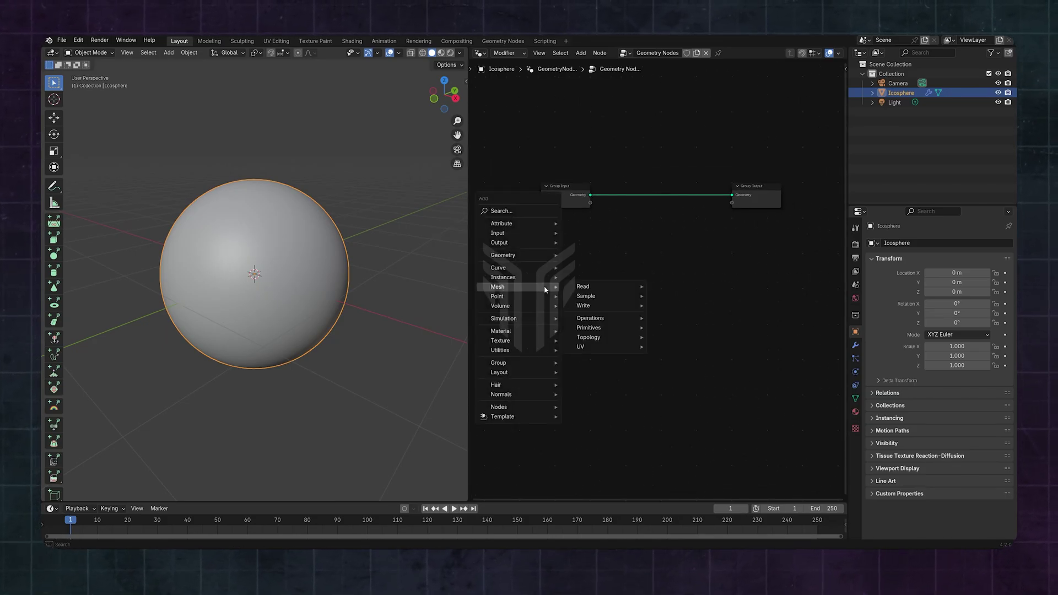
pyautogui.click(519, 210)
pyautogui.write('INSTANCE')
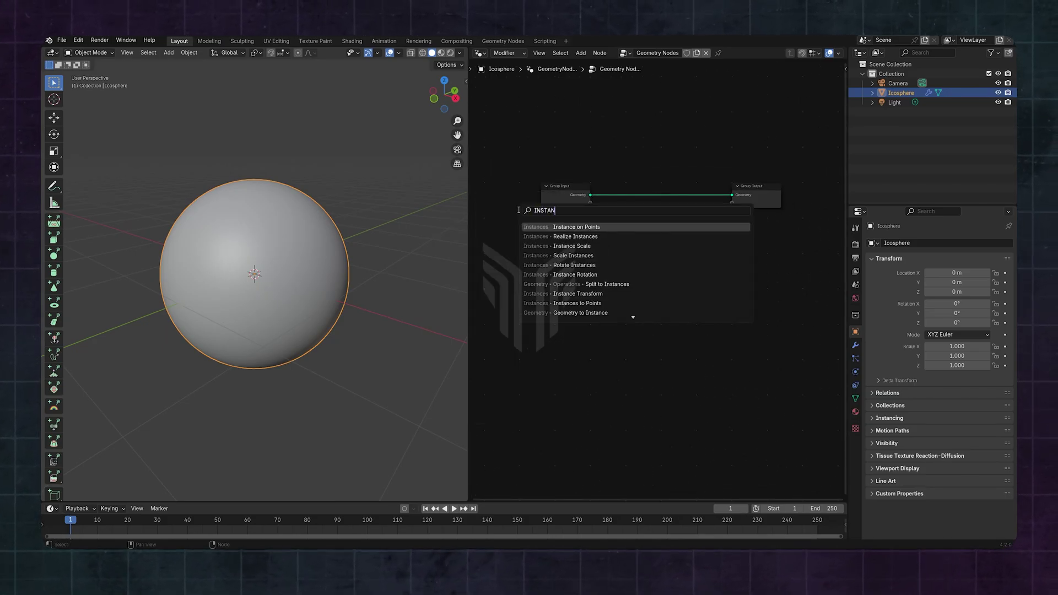
pyautogui.click(564, 226)
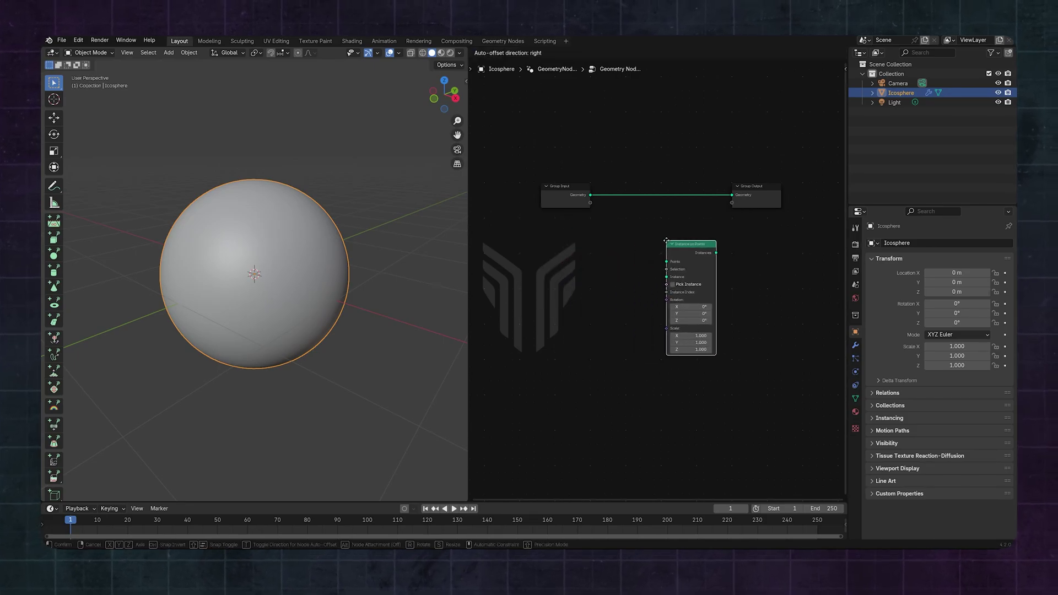
pyautogui.click(666, 241)
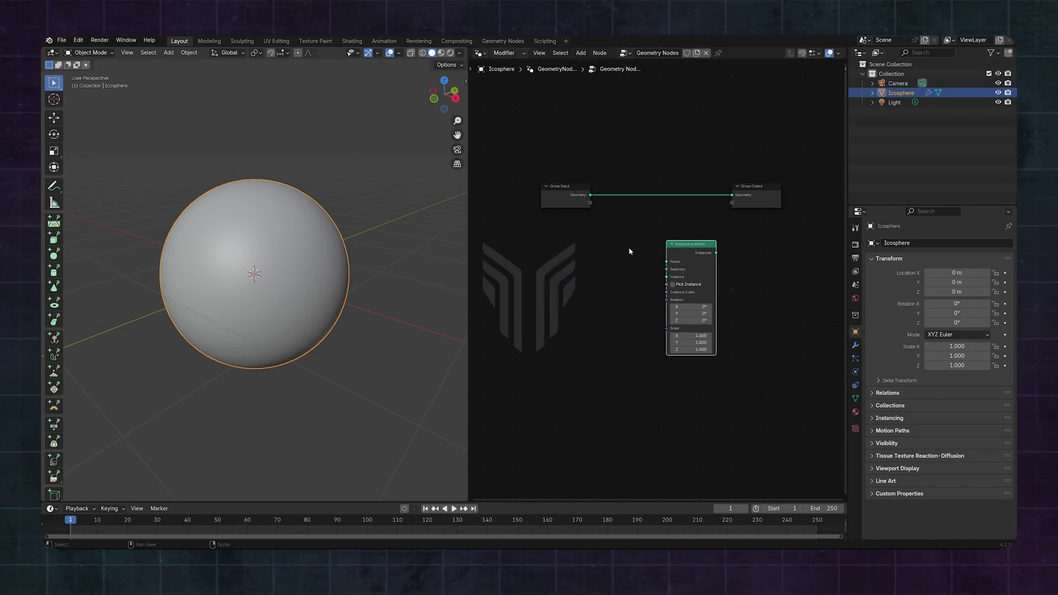
# Step: Add a Distribute Points on Faces node beside the Instance on Points node
pyautogui.hotkey('shift', 'a')
pyautogui.click(588, 257)
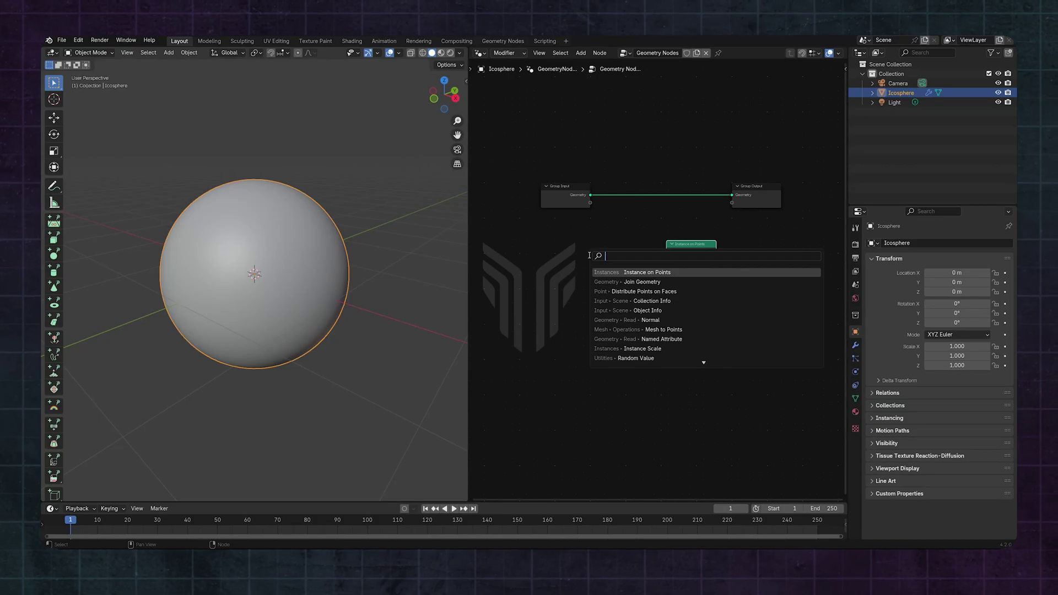
pyautogui.write('DISTRI')
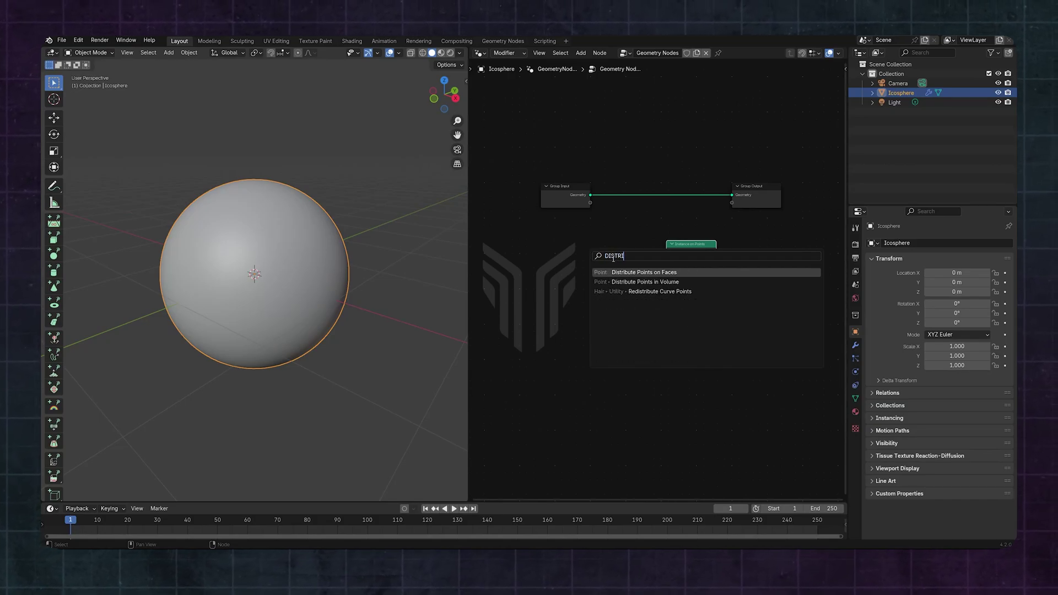
pyautogui.press('Return')
pyautogui.click(578, 242)
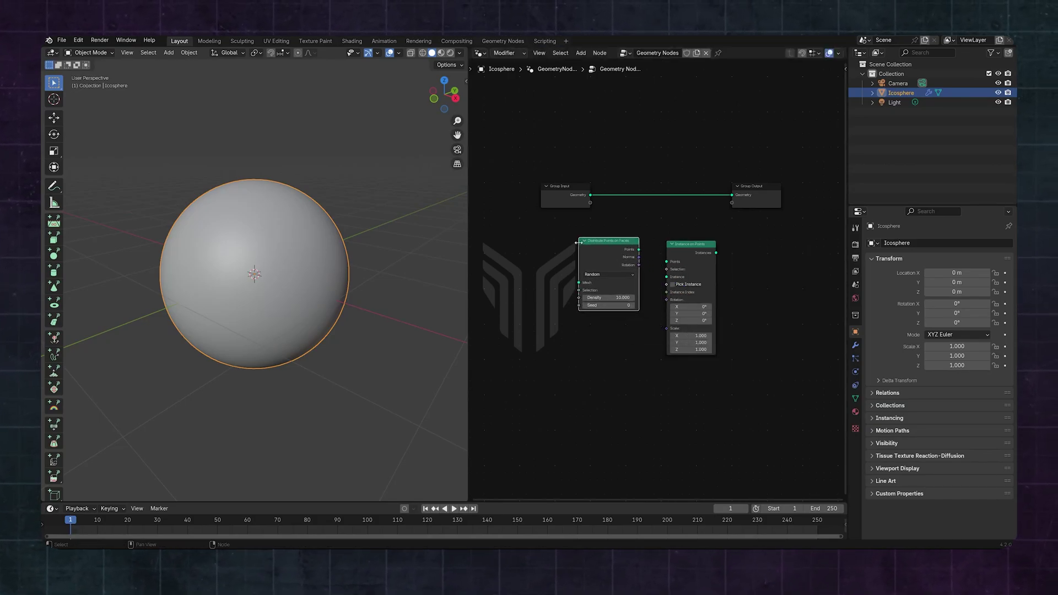
# Step: Add a Join Geometry node and place it just above the Instance on Points node
pyautogui.moveTo(576, 336); pyautogui.dragTo(589, 309, button='middle')
pyautogui.hotkey('shift', 'a')
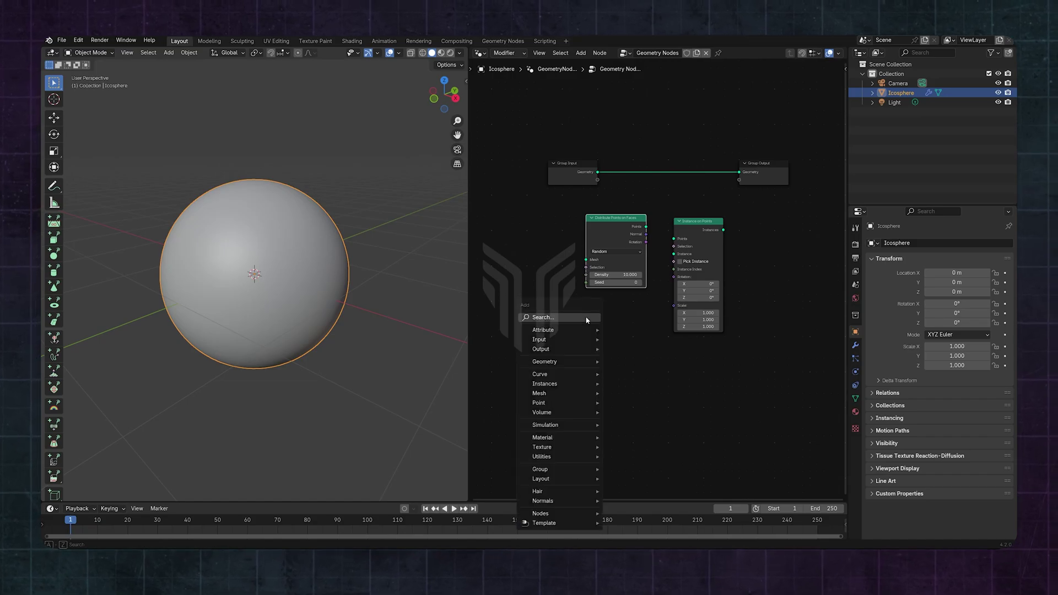
pyautogui.write('JOIN')
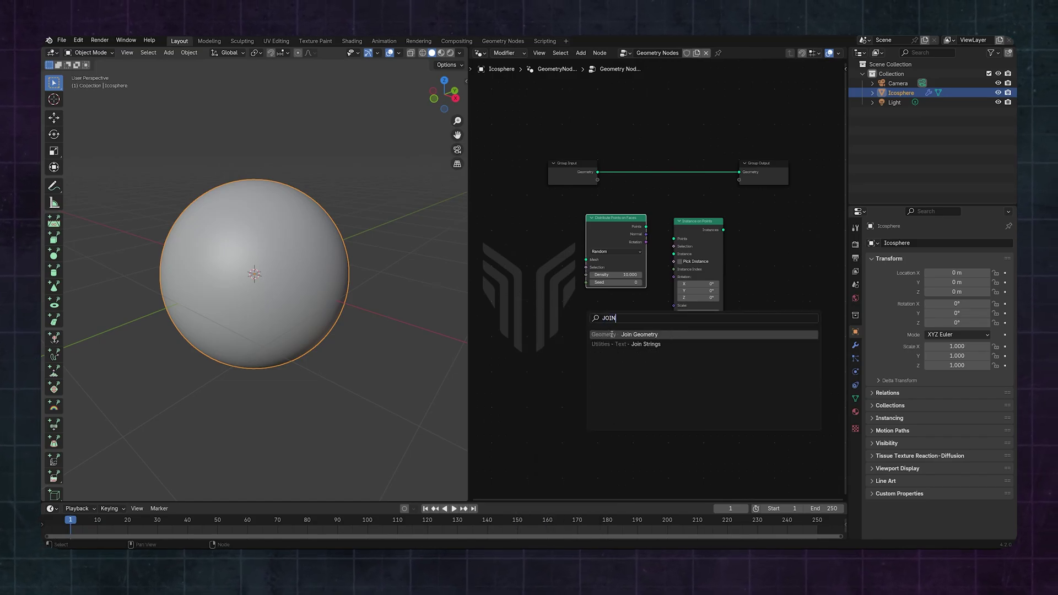
pyautogui.click(612, 334)
pyautogui.click(674, 187)
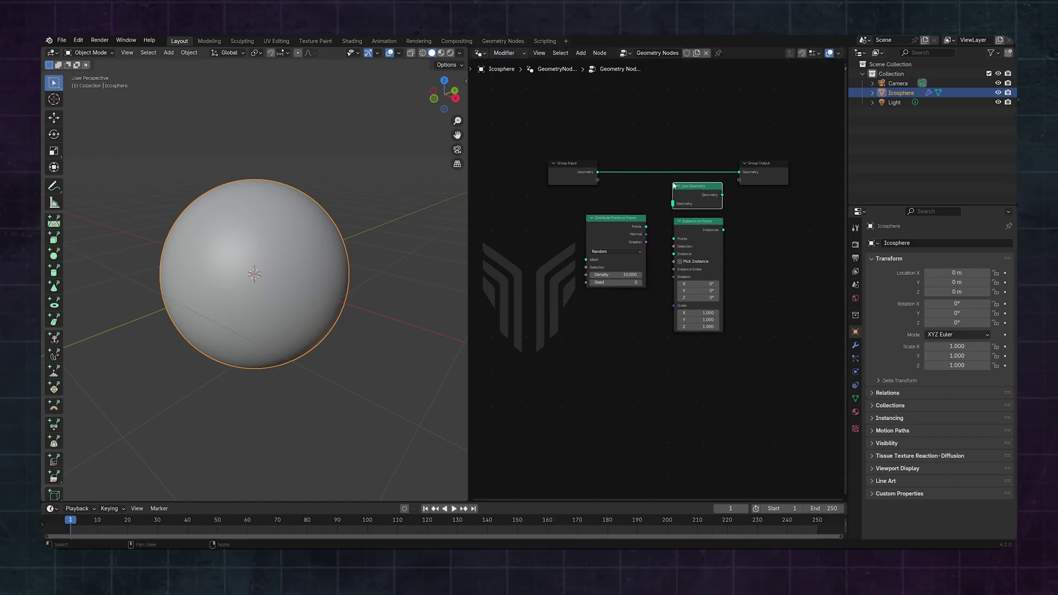
# Step: Add an Object Info node and place it below the Distribute Points on Faces node
pyautogui.scroll(2, 777, 215)
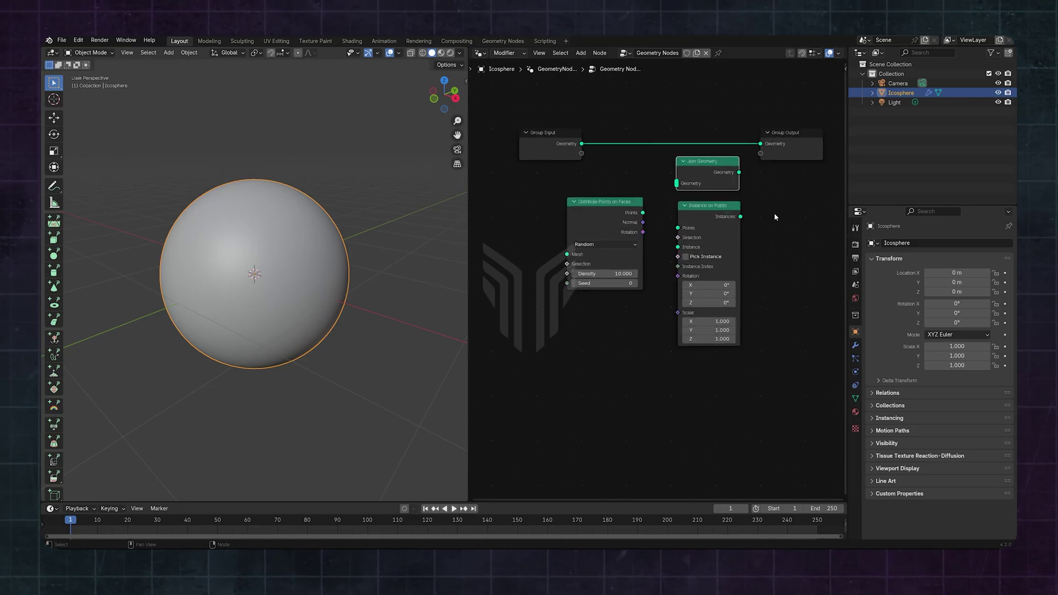
pyautogui.moveTo(548, 350)
pyautogui.mouseDown(button='middle')
pyautogui.moveTo(595, 307)
pyautogui.moveTo(547, 339)
pyautogui.moveTo(561, 339)
pyautogui.mouseUp(button='middle')
pyautogui.scroll(-3, 547, 343)
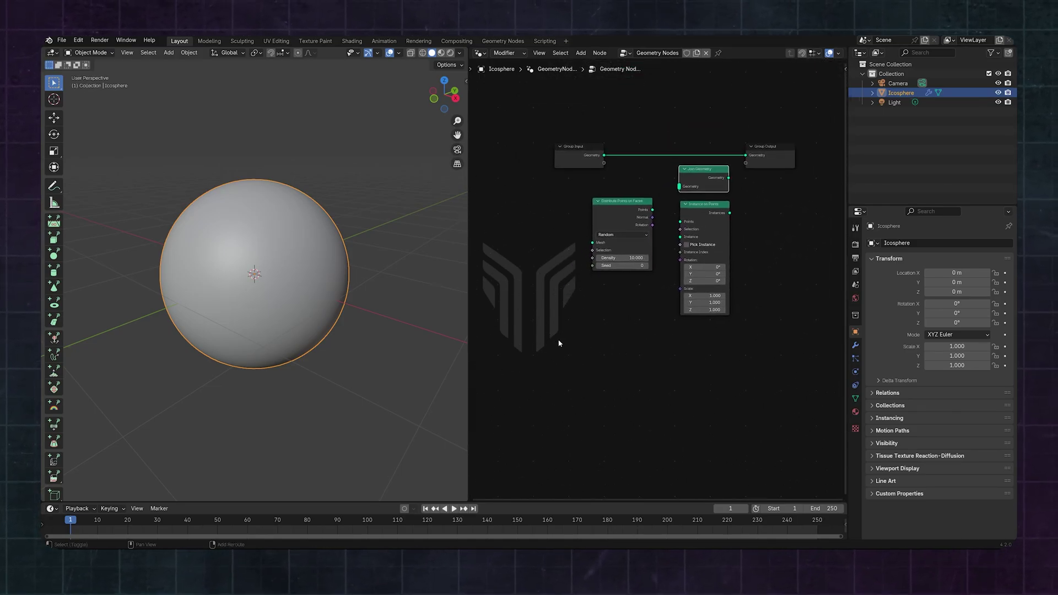
pyautogui.hotkey('shift', 'a')
pyautogui.click(543, 332)
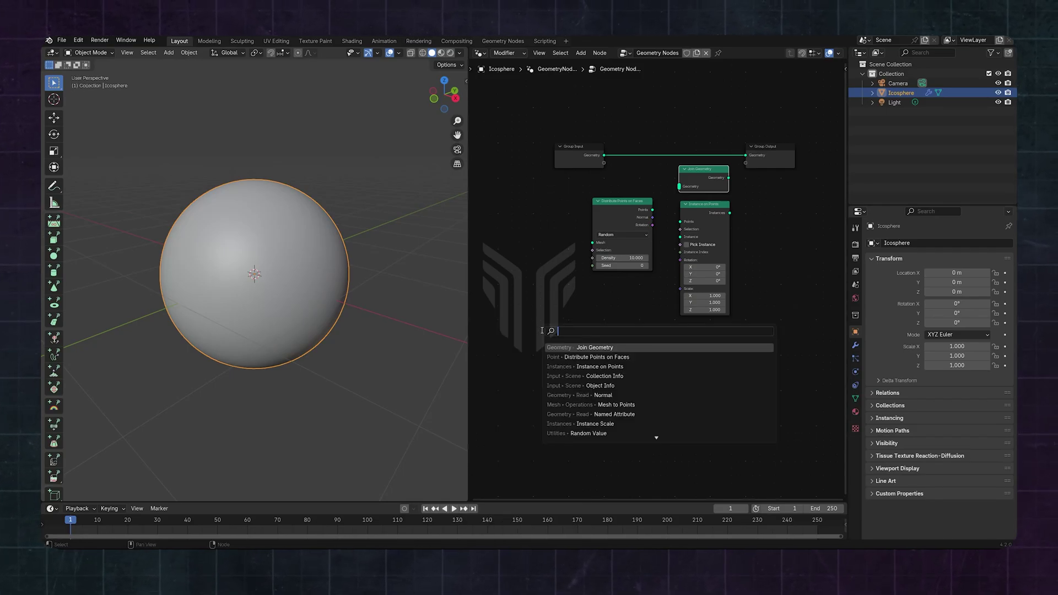
pyautogui.write('OBJECT')
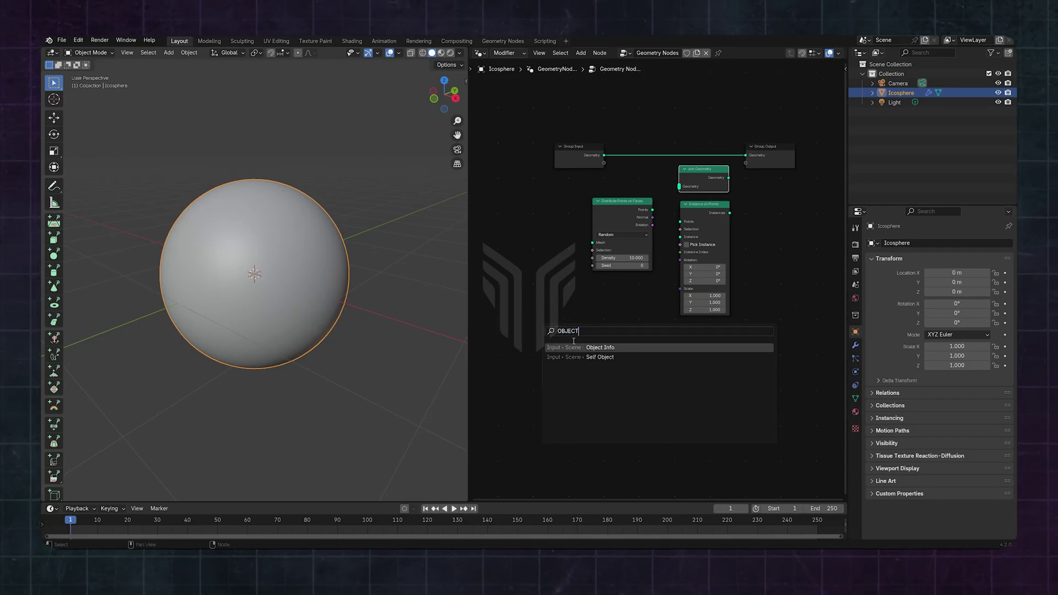
pyautogui.press('Return')
pyautogui.click(511, 317)
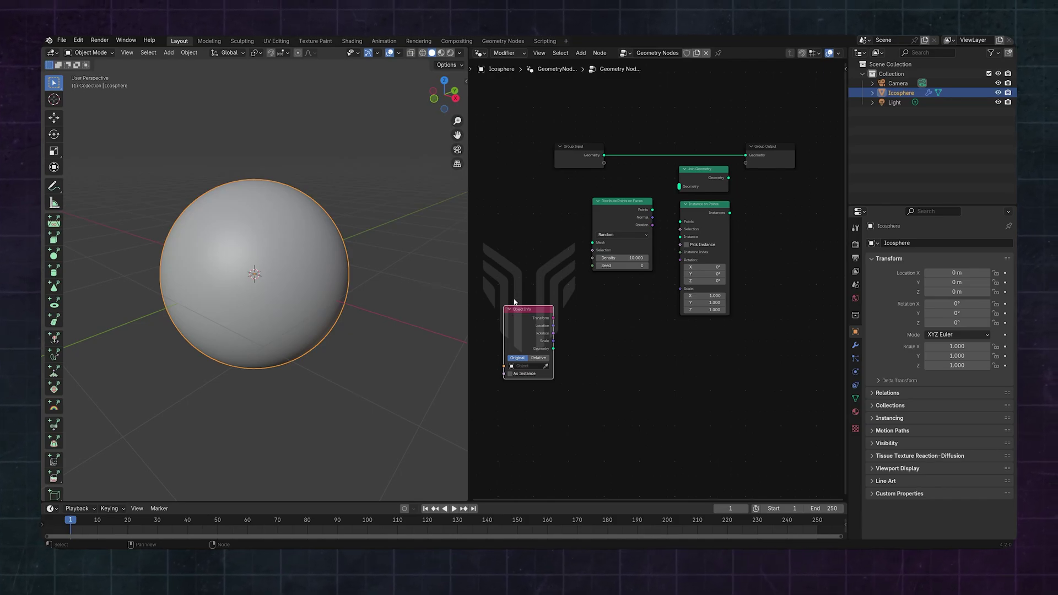
# Step: Link Group Input's geometry to the Mesh input of Distribute Points on Faces, and its Points output to Group Output
pyautogui.moveTo(576, 162); pyautogui.dragTo(586, 240)
pyautogui.scroll(2, 568, 167)
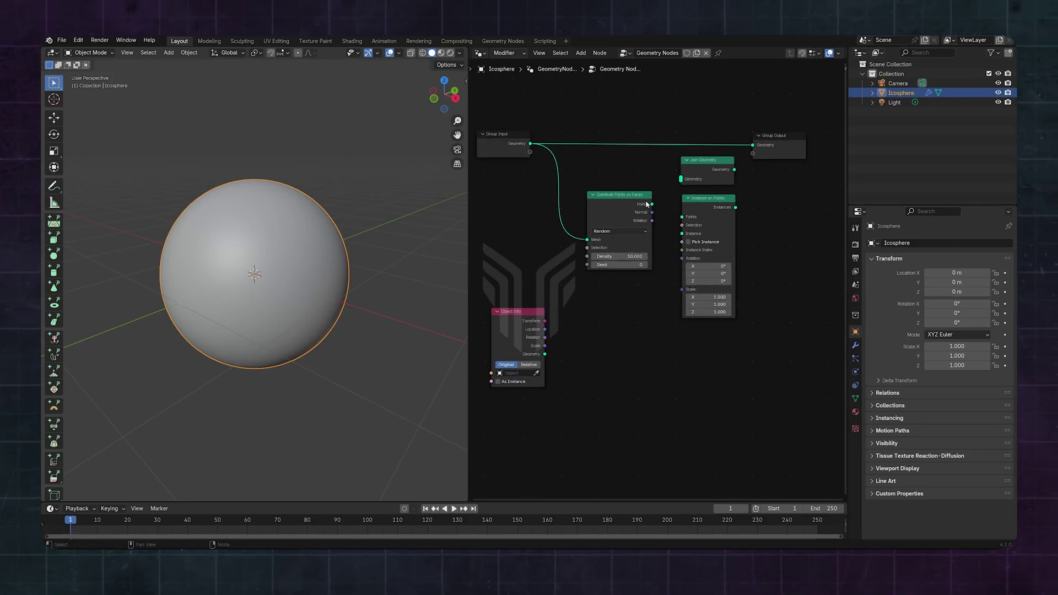
pyautogui.moveTo(653, 205); pyautogui.dragTo(753, 146)
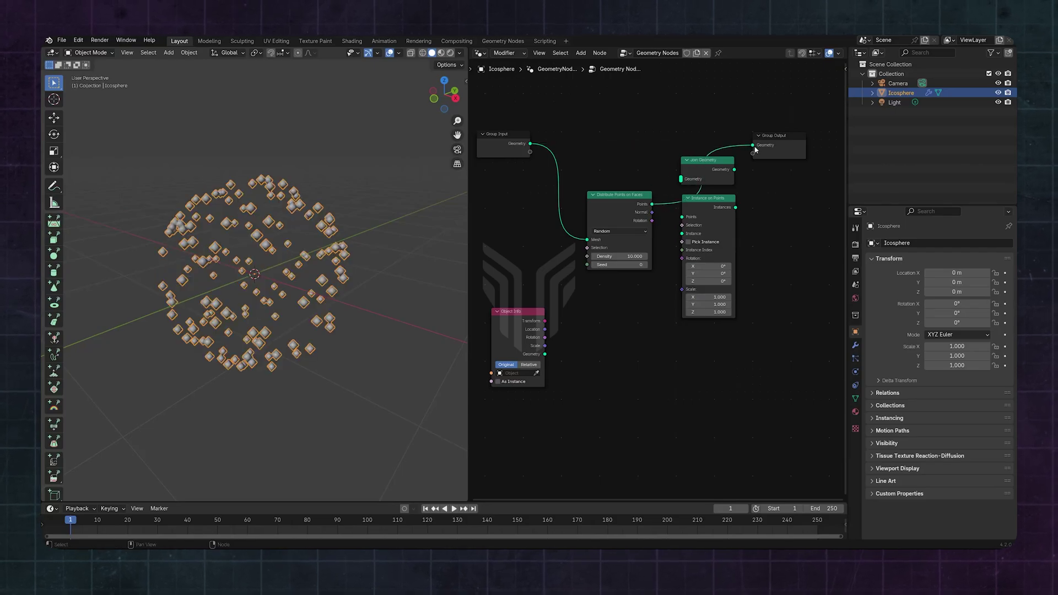
pyautogui.scroll(2, 361, 260)
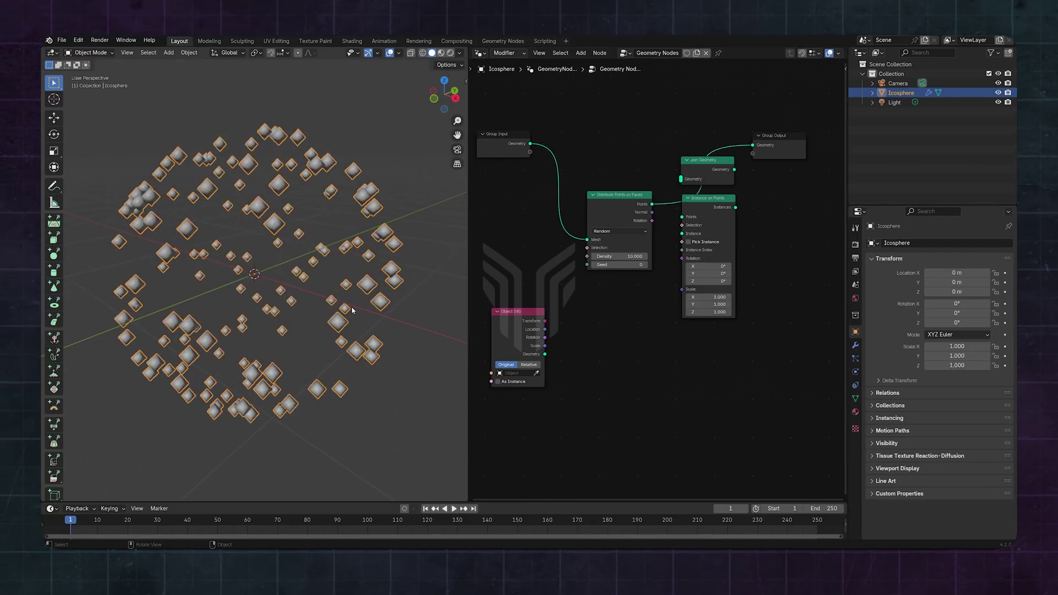
# Step: Move the Join Geometry and Instance on Points nodes clear of the links, and raise the Distribute Points on Faces density to about 951.7
pyautogui.moveTo(709, 160); pyautogui.dragTo(638, 105)
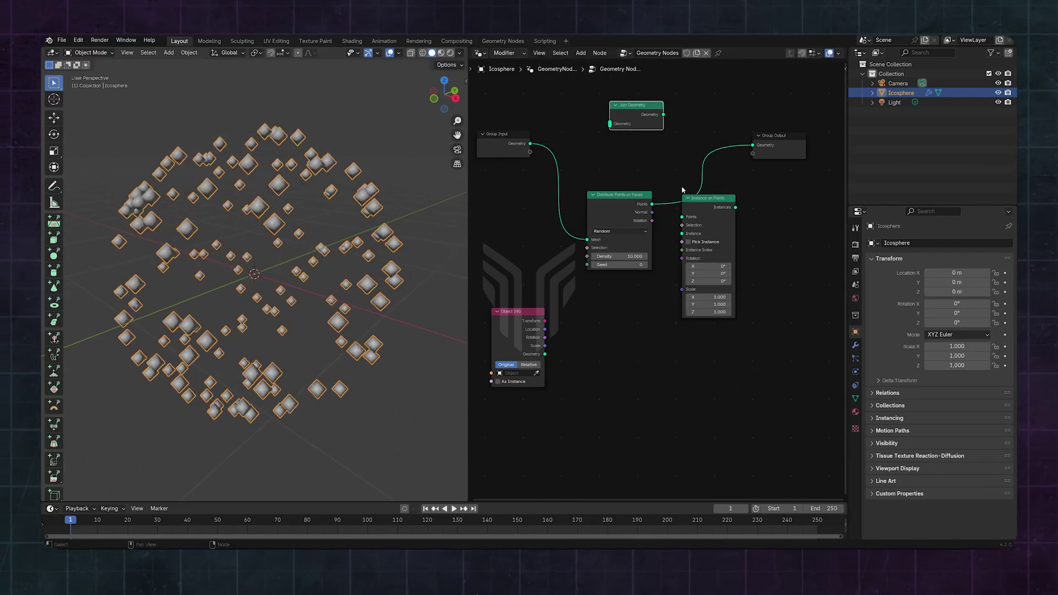
pyautogui.moveTo(705, 209); pyautogui.dragTo(710, 267)
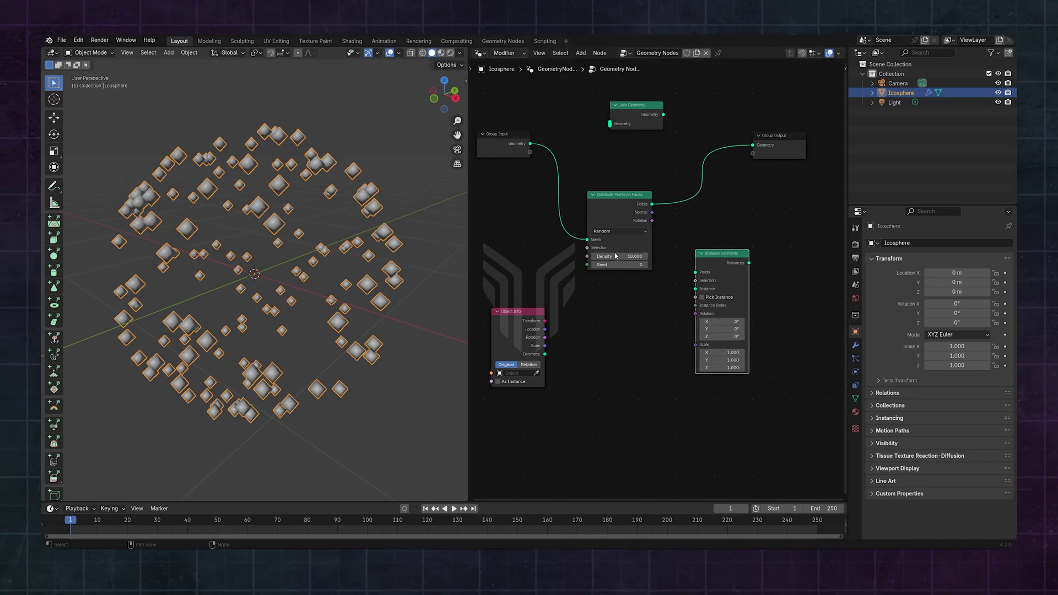
pyautogui.moveTo(616, 256); pyautogui.dragTo(742, 256)
pyautogui.scroll(3, 352, 267)
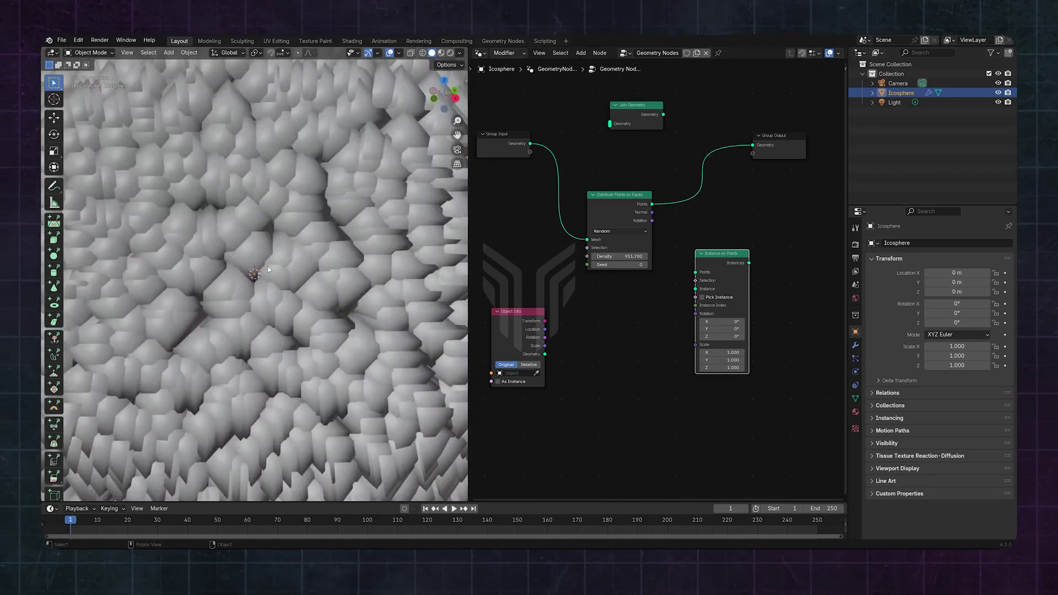
# Step: Switch the Distribute Points on Faces distribution method to Poisson Disk
pyautogui.click(614, 231)
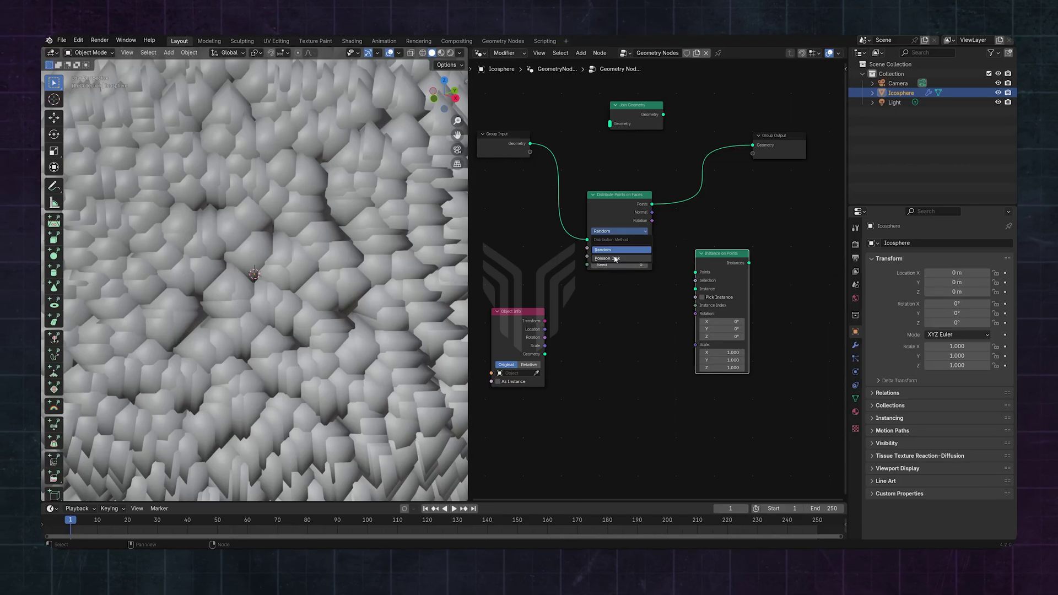
pyautogui.click(611, 258)
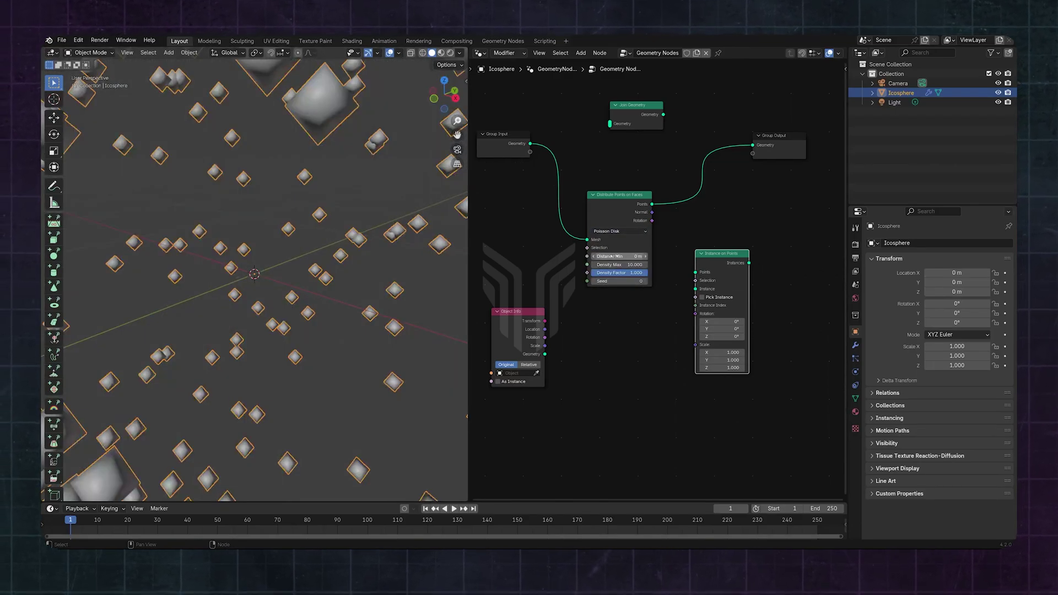
pyautogui.scroll(-6, 374, 265)
pyautogui.scroll(2, 375, 264)
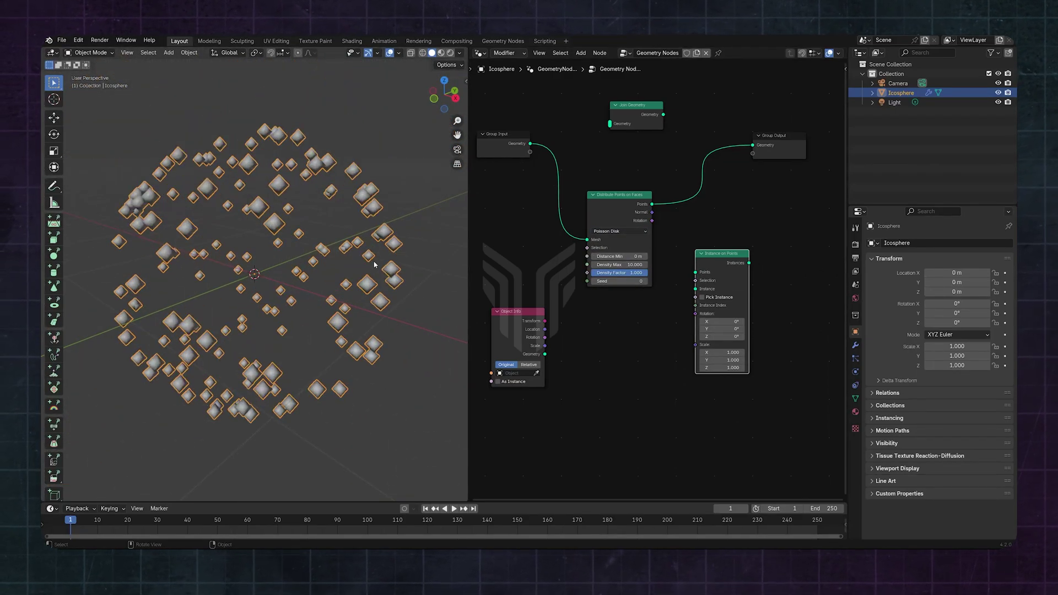
# Step: Set Distribute Points on Faces to a Density Max of about 2917.7 and a Distance Min of 0.07 m
pyautogui.moveTo(613, 265); pyautogui.dragTo(805, 264)
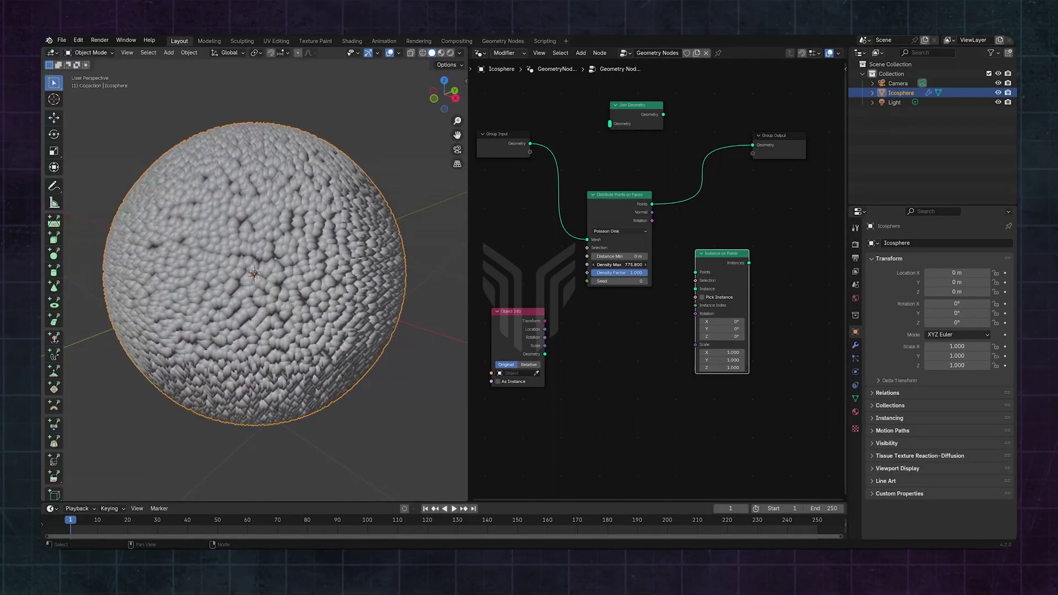
pyautogui.scroll(1, 151, 267)
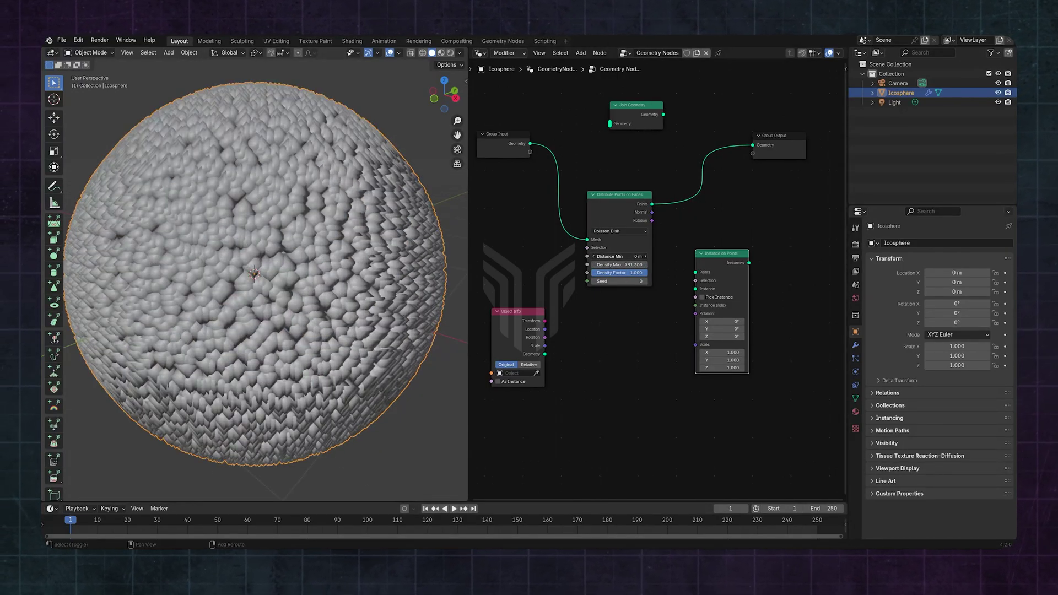
pyautogui.keyDown('shift'); pyautogui.moveTo(617, 257); pyautogui.dragTo(657, 262); pyautogui.keyUp('shift')
pyautogui.scroll(1, 656, 263)
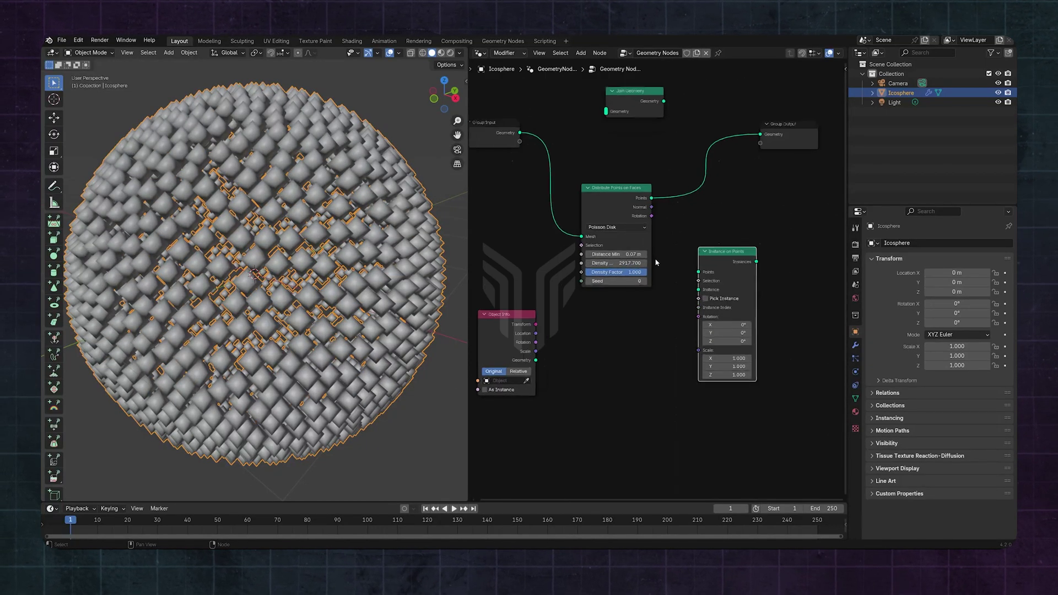
# Step: Insert Join Geometry into the link before Group Output, and link Group Input's geometry to it as well
pyautogui.moveTo(636, 114); pyautogui.dragTo(713, 143)
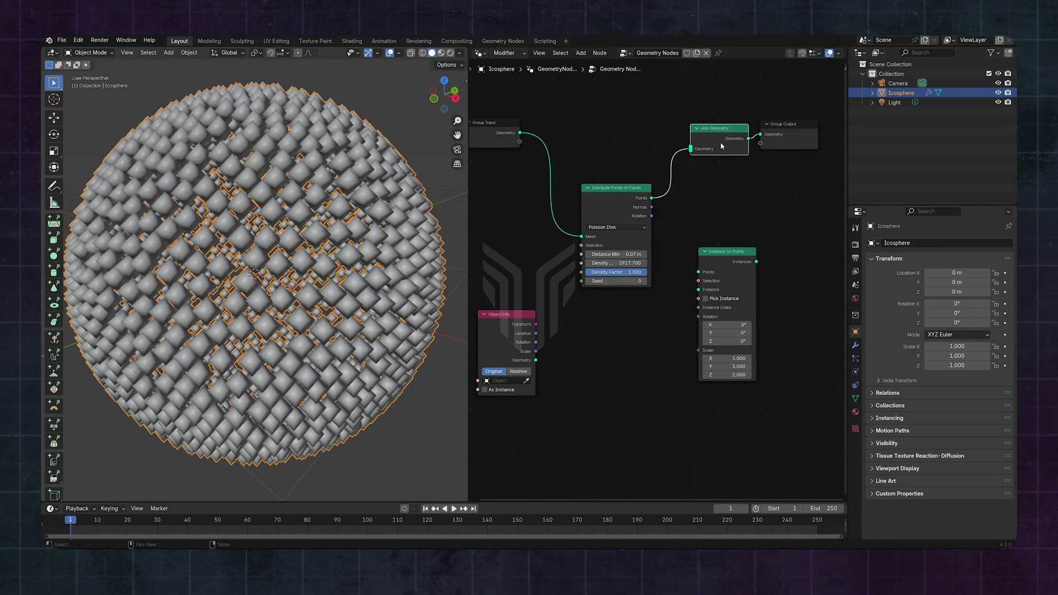
pyautogui.moveTo(520, 133); pyautogui.dragTo(682, 146)
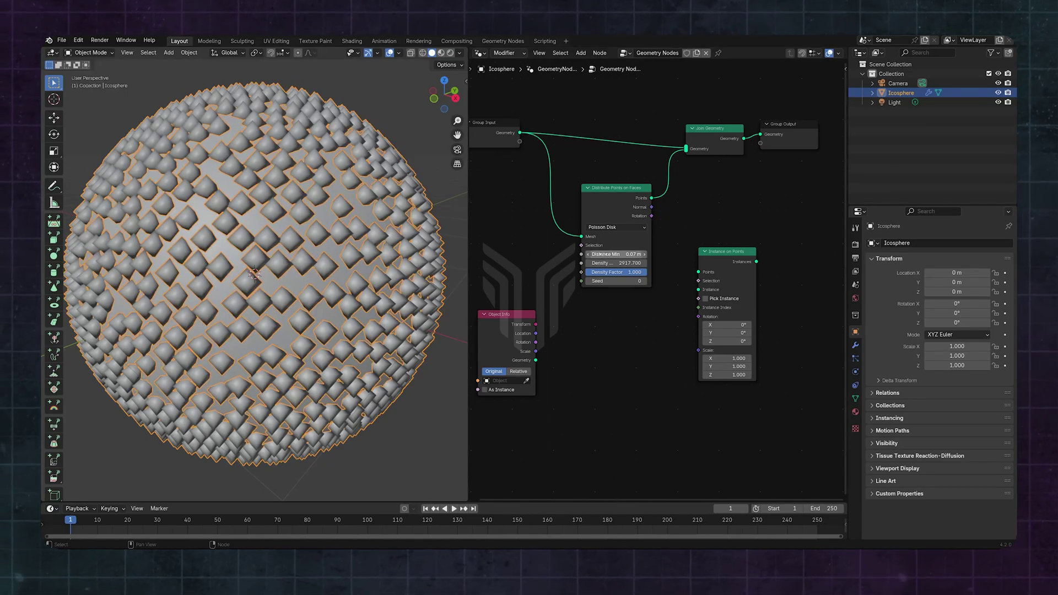
# Step: Route the distributed points through Instance on Points into Join Geometry instead of directly, with Object Info's geometry as the Instance input
pyautogui.moveTo(728, 259); pyautogui.dragTo(719, 230)
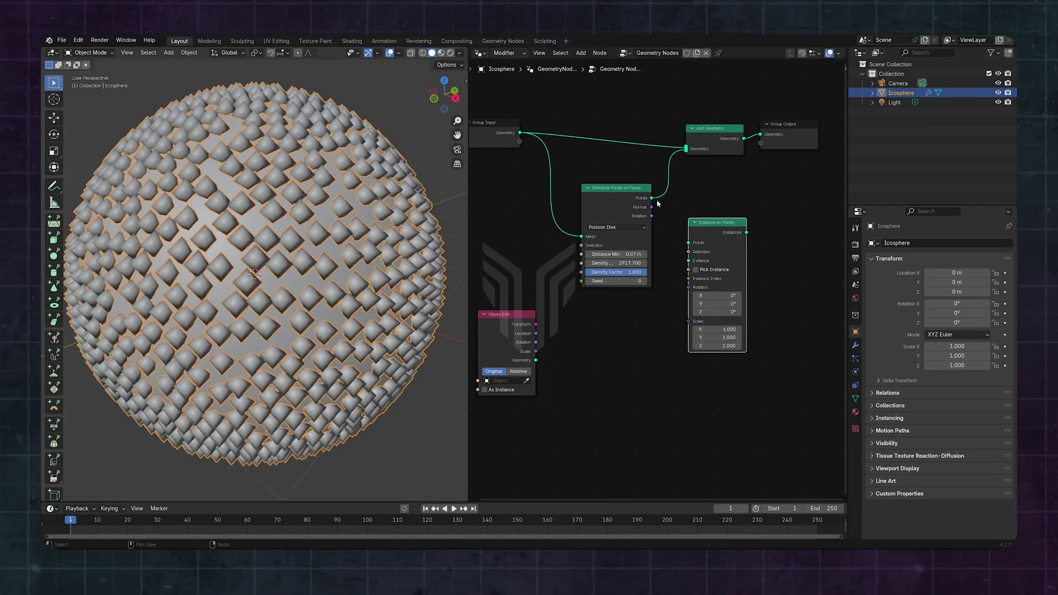
pyautogui.moveTo(652, 217); pyautogui.dragTo(689, 160)
pyautogui.press('Escape')
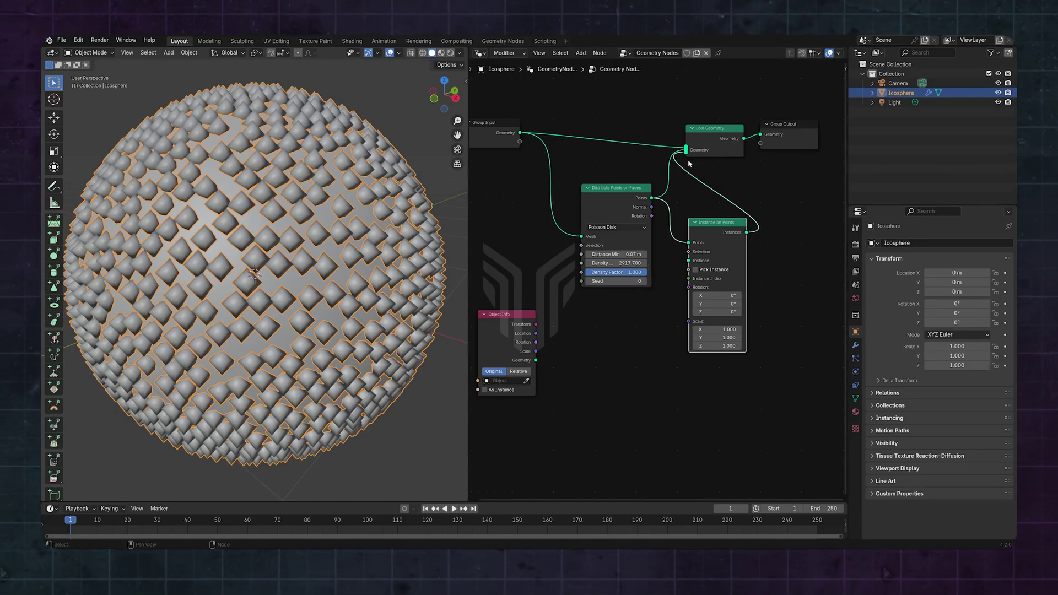
pyautogui.moveTo(686, 153); pyautogui.dragTo(683, 182)
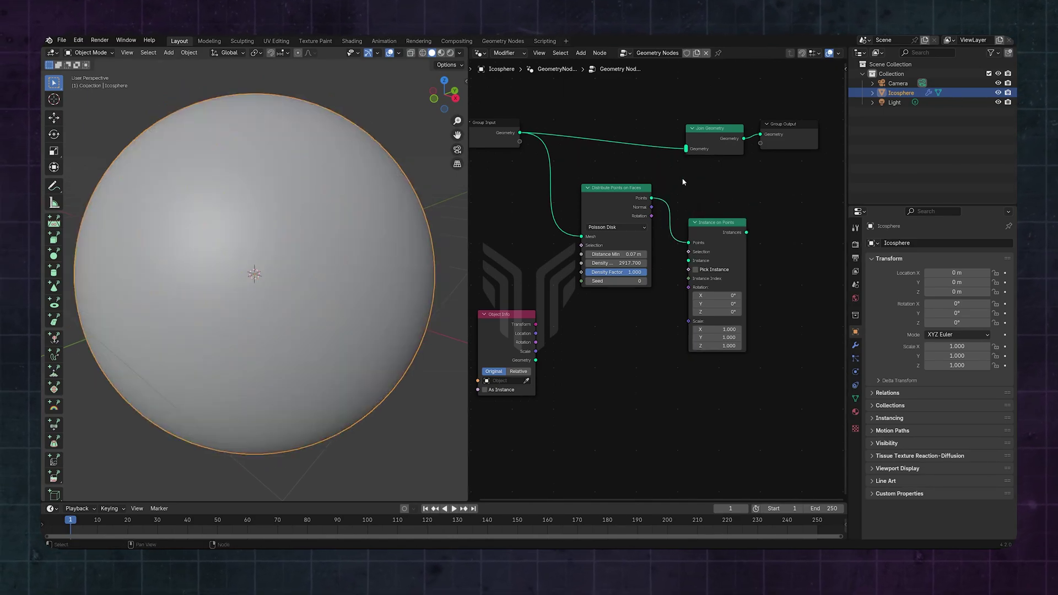
pyautogui.moveTo(745, 233); pyautogui.dragTo(683, 156)
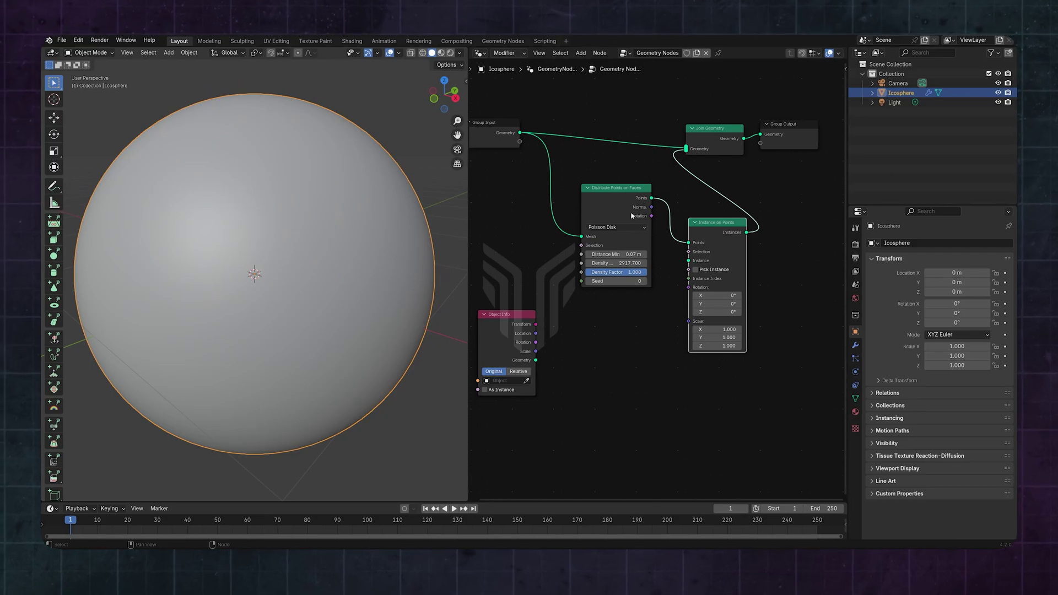
pyautogui.moveTo(536, 361); pyautogui.dragTo(688, 262)
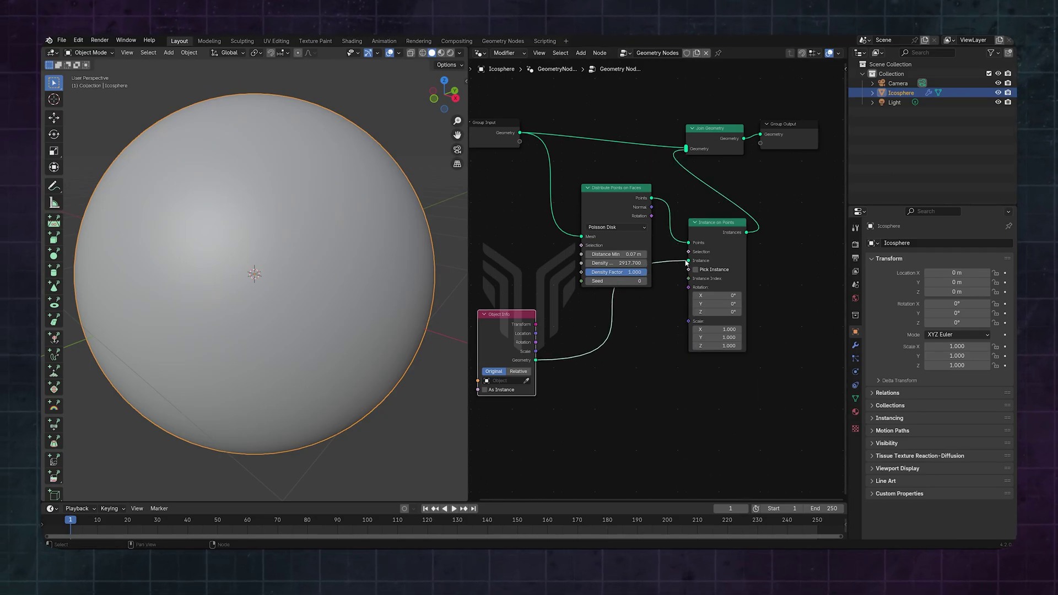
pyautogui.click(504, 382)
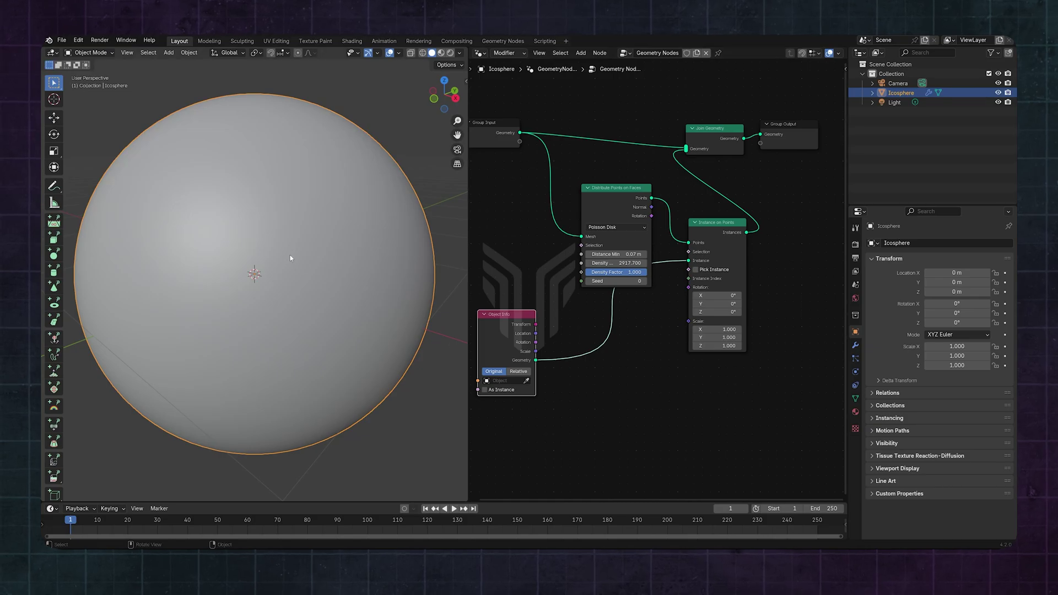
# Step: Add a cube mesh and move it up about 1.95 m along Z, above the sphere
pyautogui.hotkey('shift', 'a')
pyautogui.moveTo(292, 267)
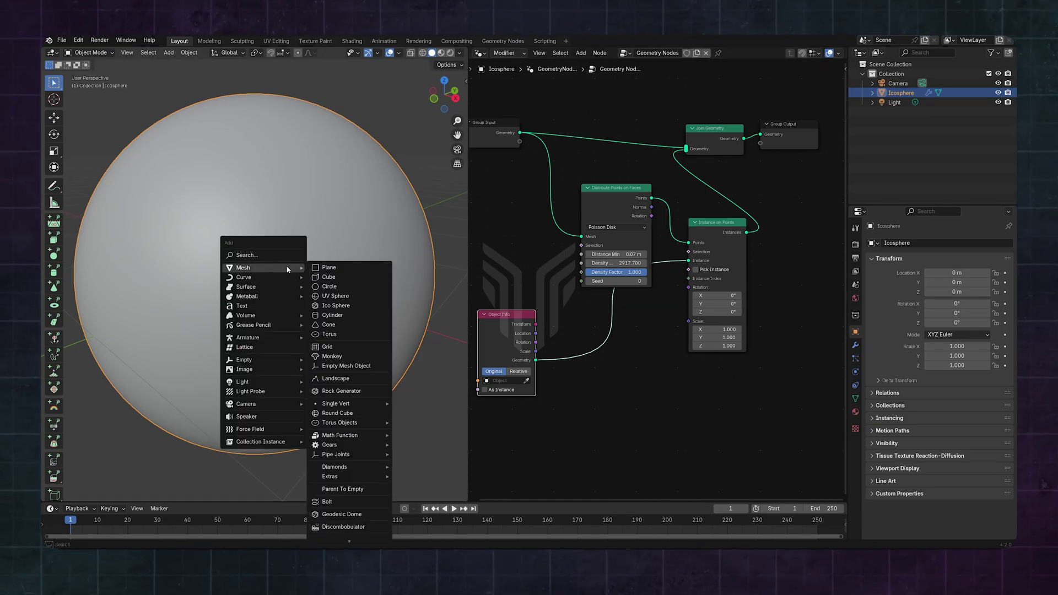
pyautogui.click(320, 278)
pyautogui.scroll(-5, 319, 278)
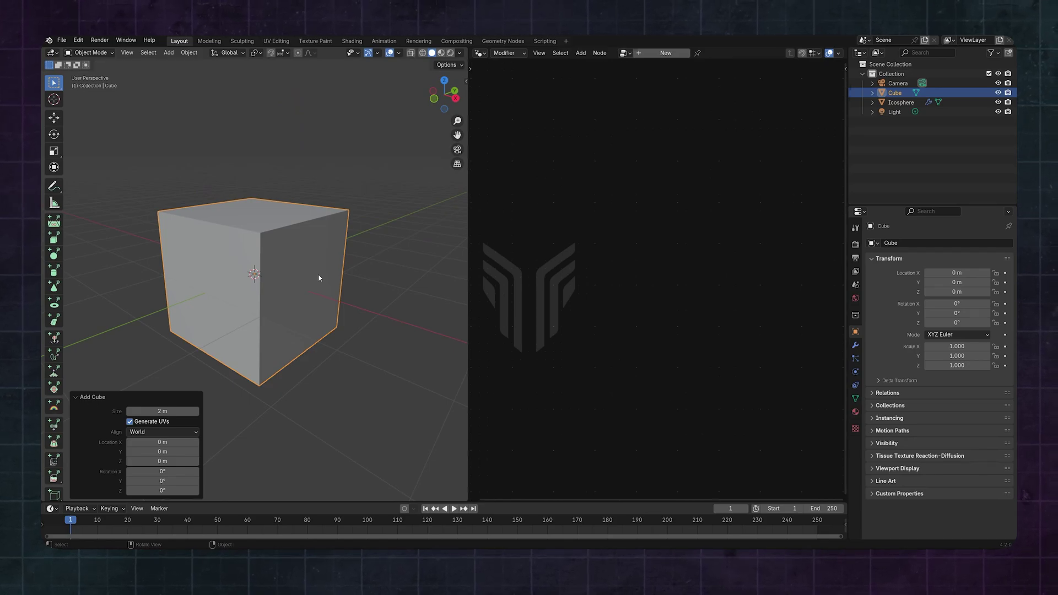
pyautogui.press('g')
pyautogui.press('z')
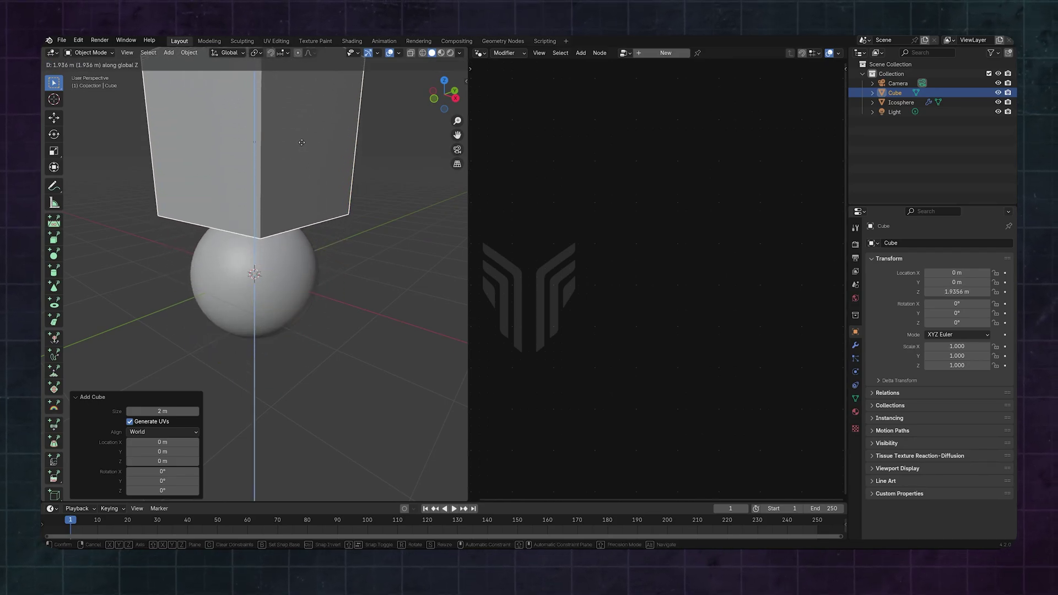
pyautogui.click(301, 142)
# Step: Scale the cube down uniformly to about 0.269
pyautogui.press('s')
pyautogui.click(286, 170)
pyautogui.scroll(3, 273, 233)
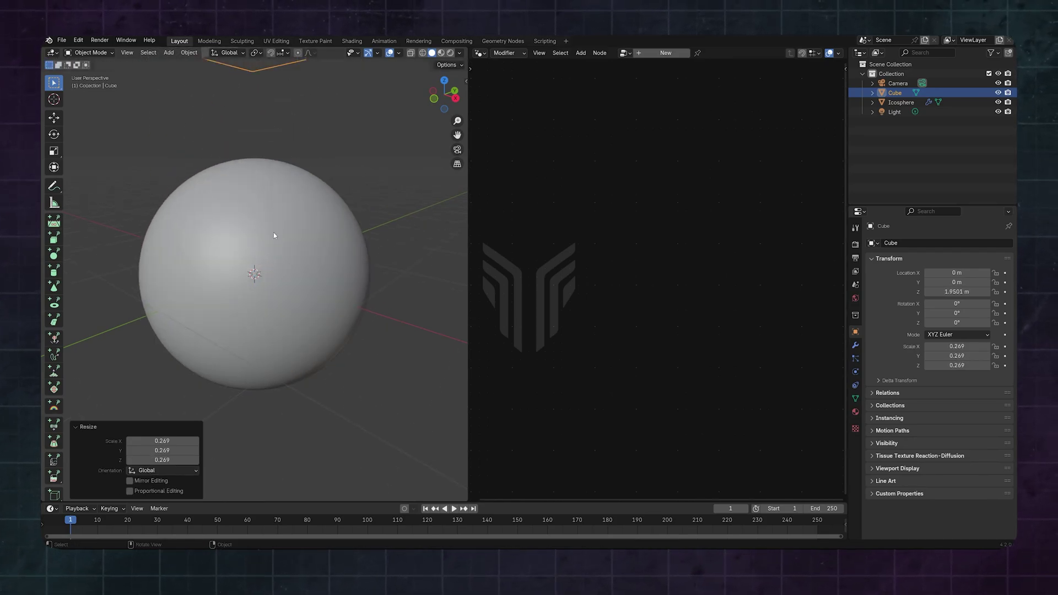
pyautogui.scroll(-2, 274, 233)
# Step: Select the icosphere and choose Cube as the object in the Object Info node
pyautogui.click(274, 232)
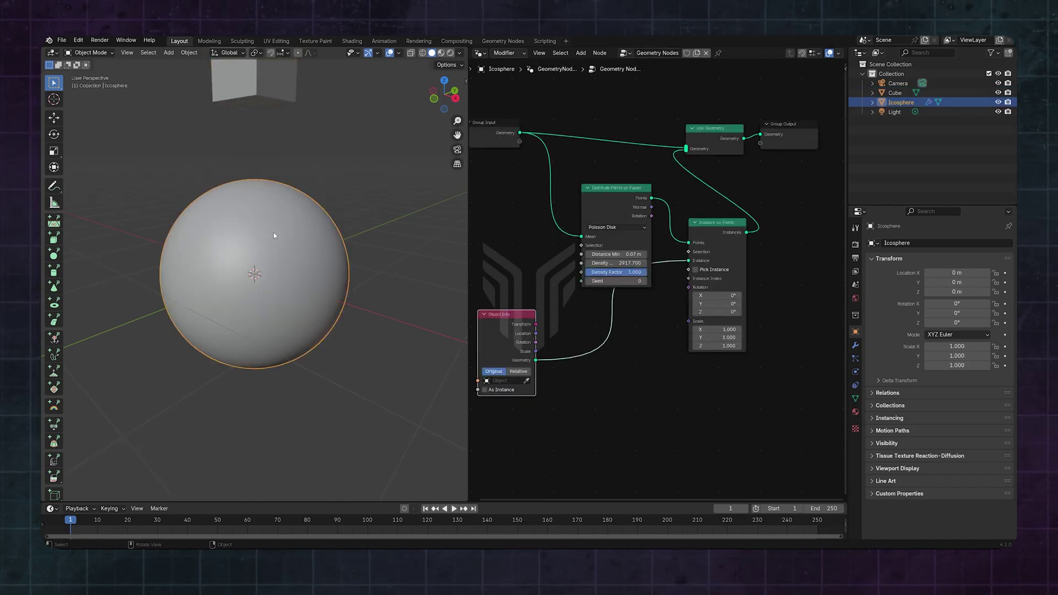
pyautogui.moveTo(528, 282); pyautogui.dragTo(570, 264, button='middle')
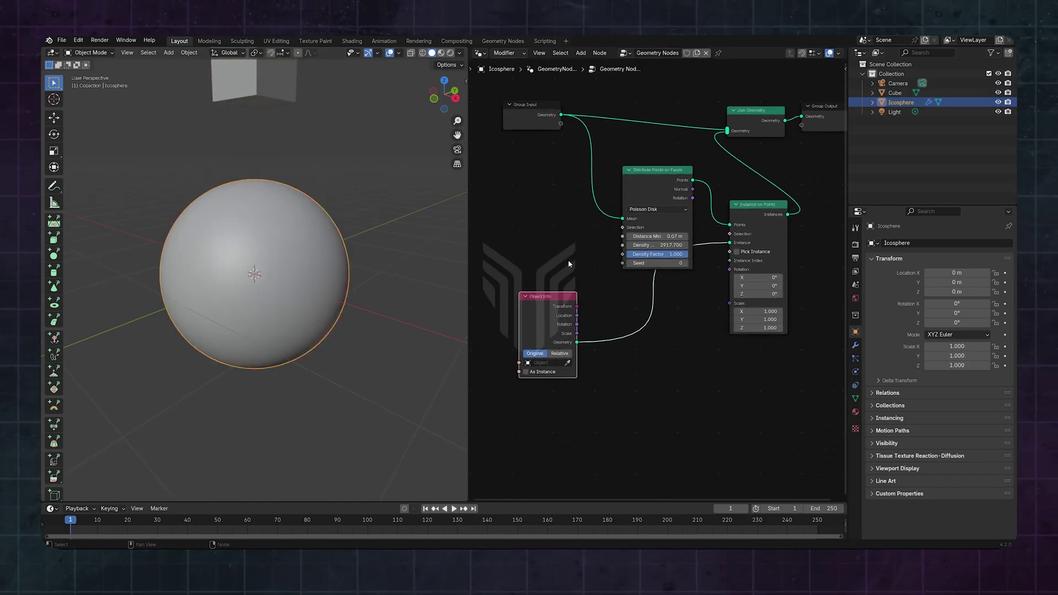
pyautogui.click(532, 362)
pyautogui.click(536, 384)
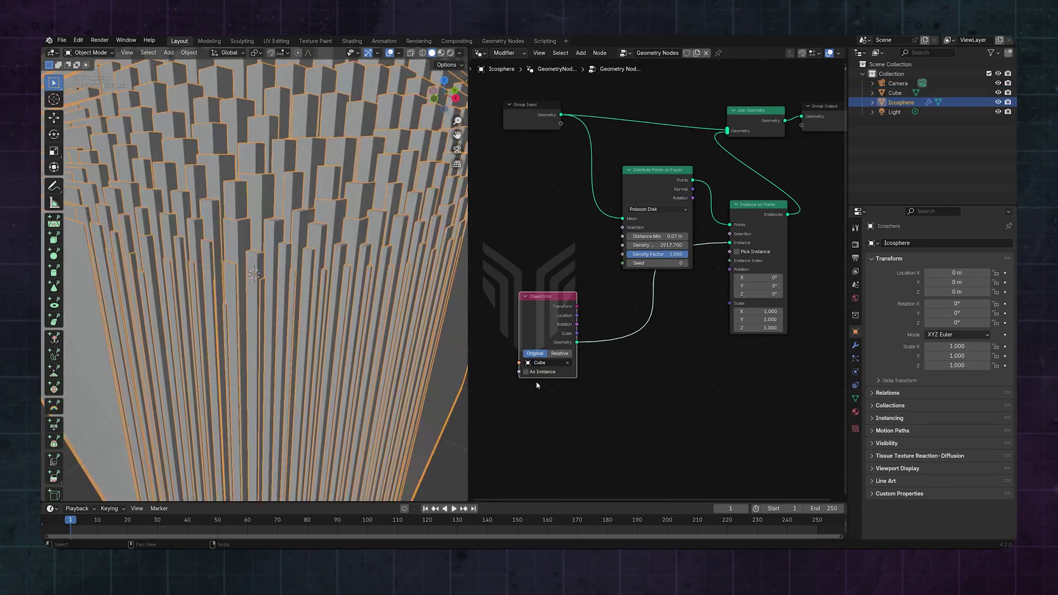
# Step: Set the Instance on Points scale to 0.100 on all three axes
pyautogui.scroll(-8, 393, 323)
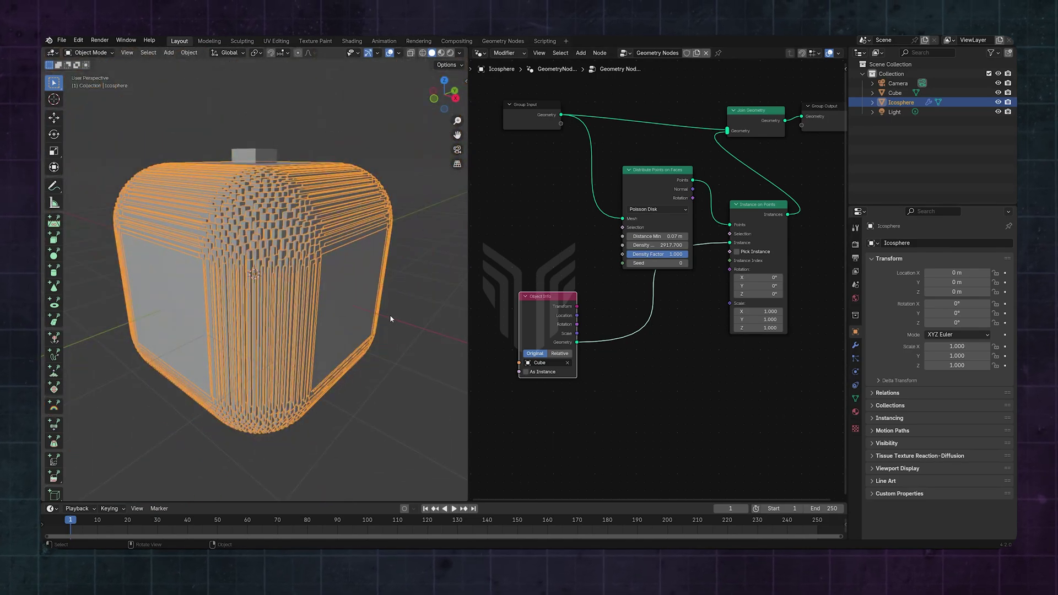
pyautogui.scroll(2, 392, 320)
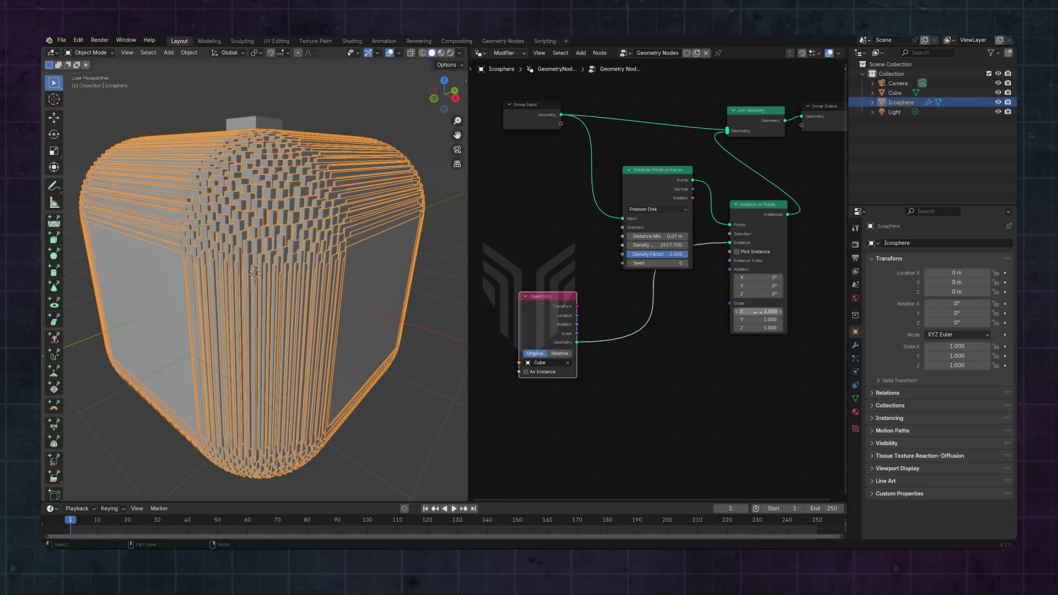
pyautogui.moveTo(758, 313); pyautogui.dragTo(744, 329)
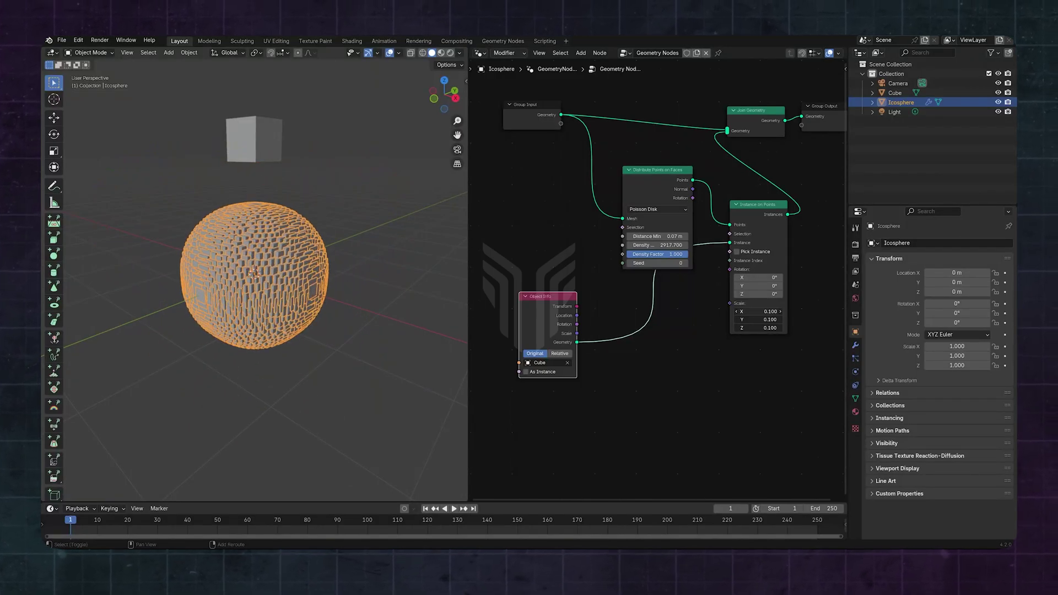
# Step: Shrink the cube above the sphere by a factor of about 0.296 and apply its rotation and scale
pyautogui.click(258, 156)
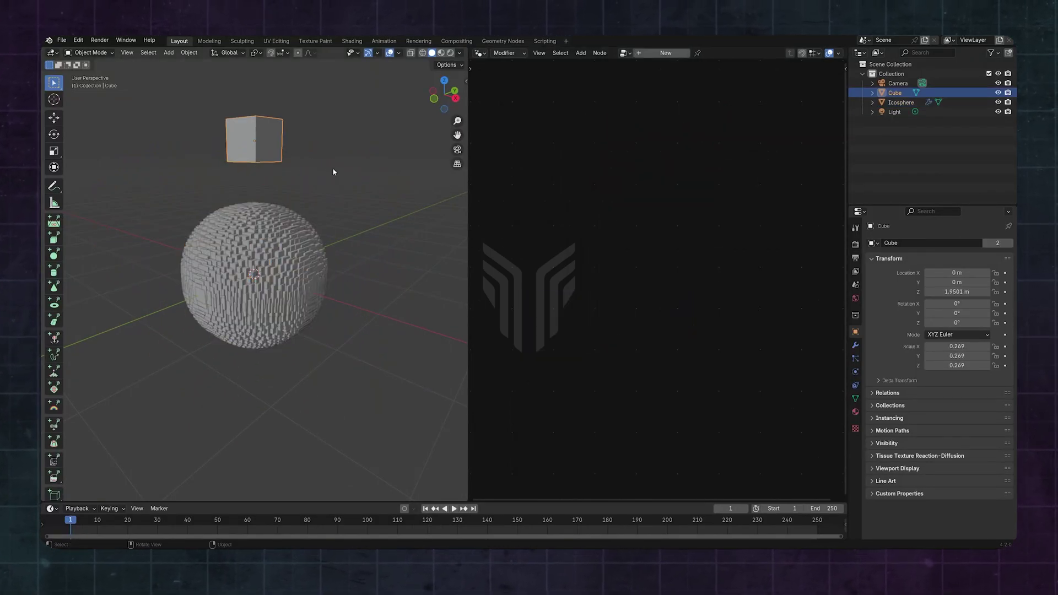
pyautogui.press('s')
pyautogui.click(275, 147)
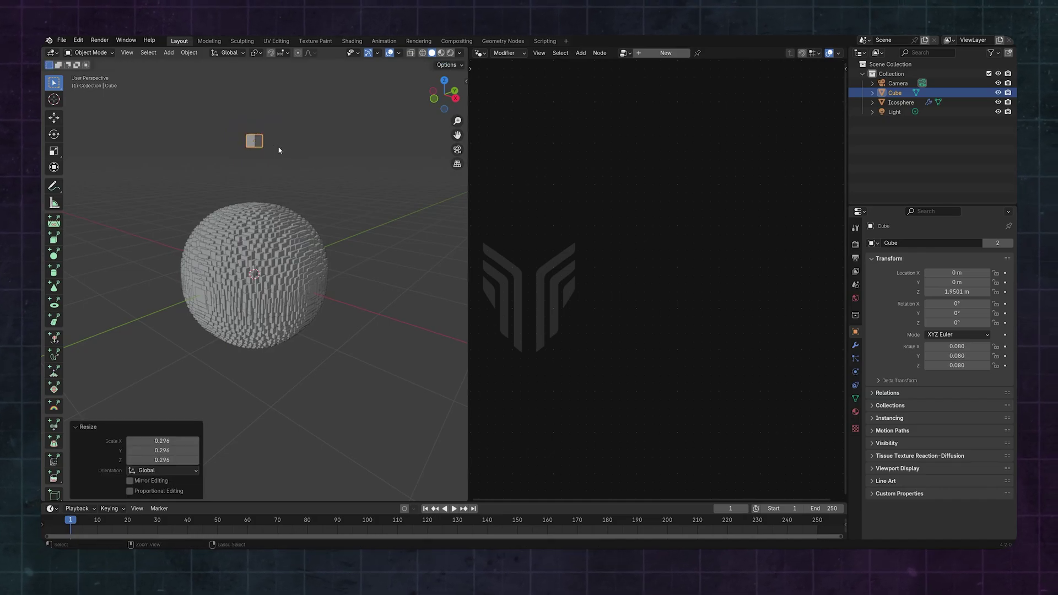
pyautogui.hotkey('ctrl', 'a')
pyautogui.click(273, 158)
pyautogui.scroll(5, 286, 226)
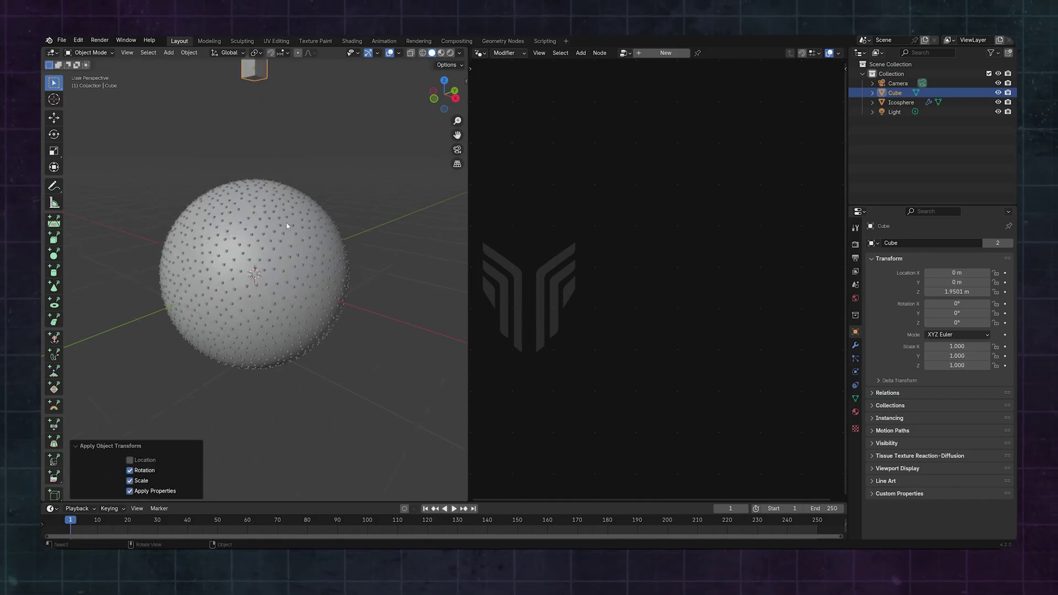
# Step: Reselect the icosphere, set the Instance on Points scale to 0.690 on all axes, and deselect everything
pyautogui.click(286, 228)
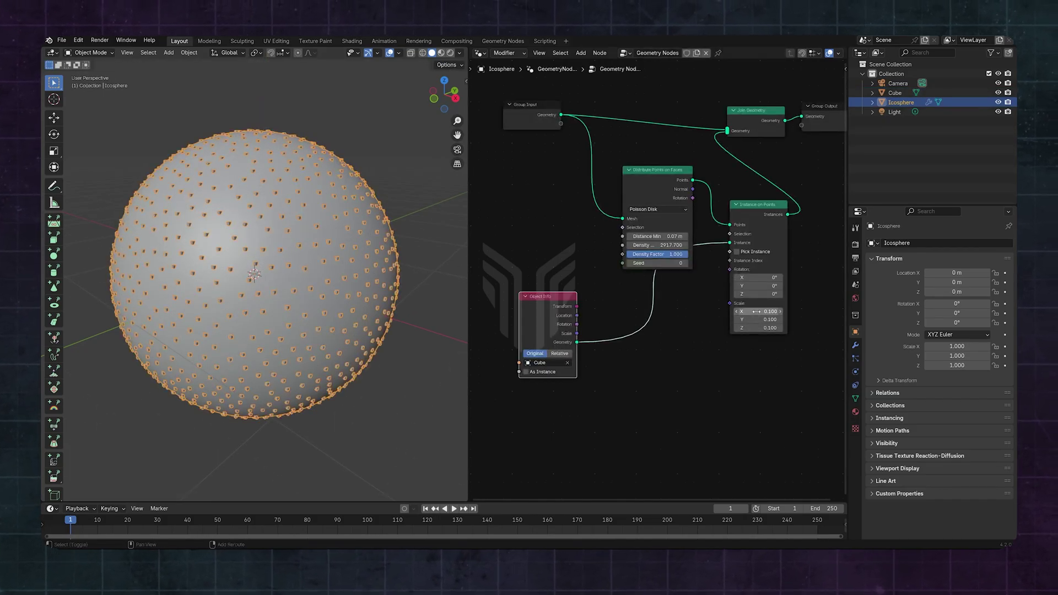
pyautogui.moveTo(759, 311); pyautogui.dragTo(781, 328)
pyautogui.scroll(-2, 298, 234)
pyautogui.scroll(2, 299, 234)
pyautogui.hotkey('alt', 'a')
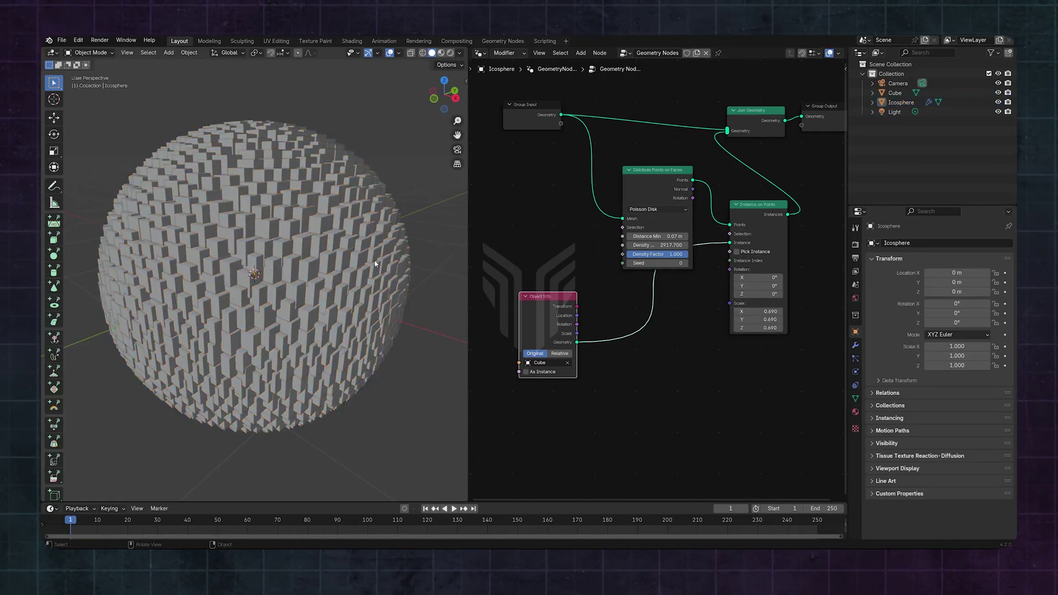
# Step: Link the Rotation output of Distribute Points on Faces to Instance on Points' Rotation, and set the instance scale to 0.300 on all axes
pyautogui.moveTo(693, 198); pyautogui.dragTo(727, 270)
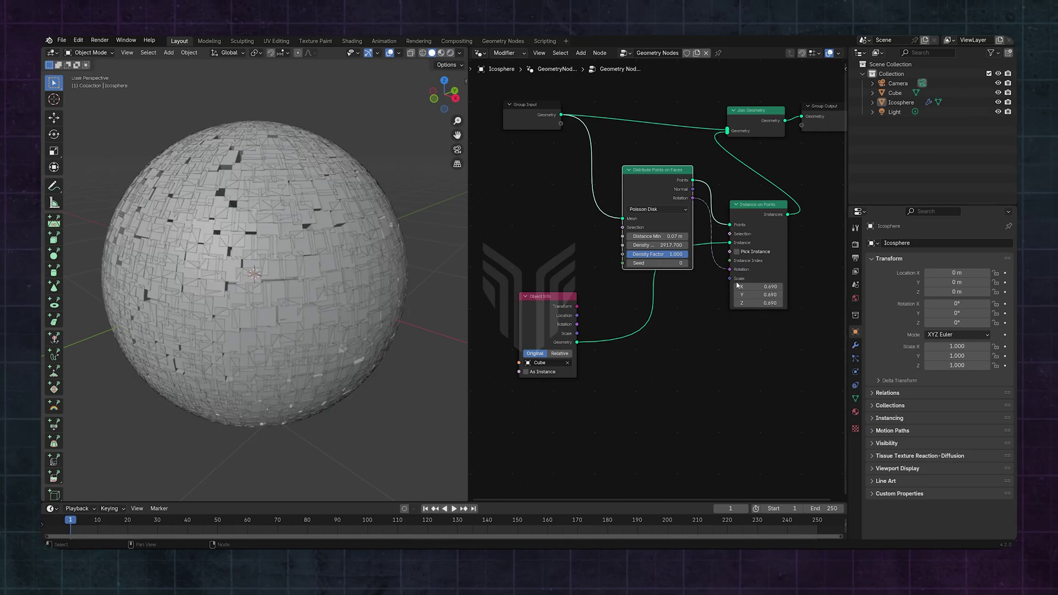
pyautogui.moveTo(758, 287); pyautogui.dragTo(736, 303)
pyautogui.click(665, 334)
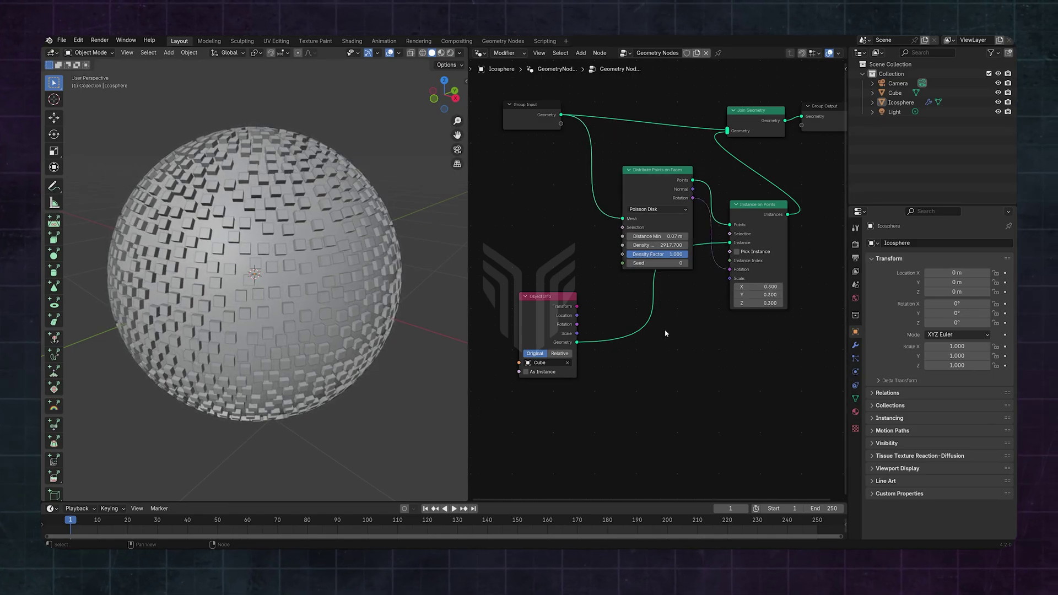
# Step: Add a Random Value node to the node tree
pyautogui.hotkey('shift', 'a')
pyautogui.write('RANDOM')
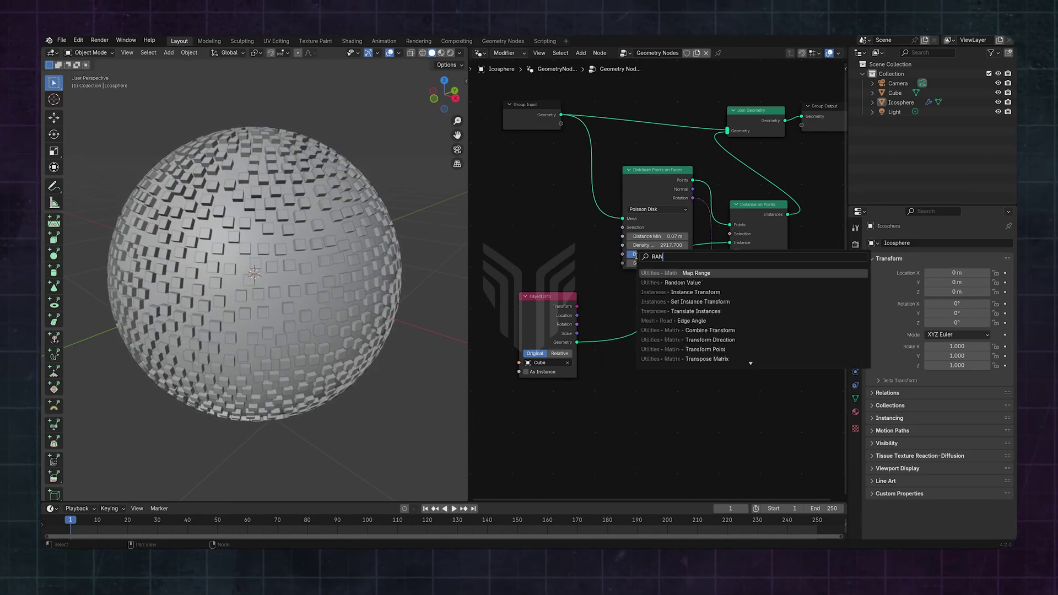